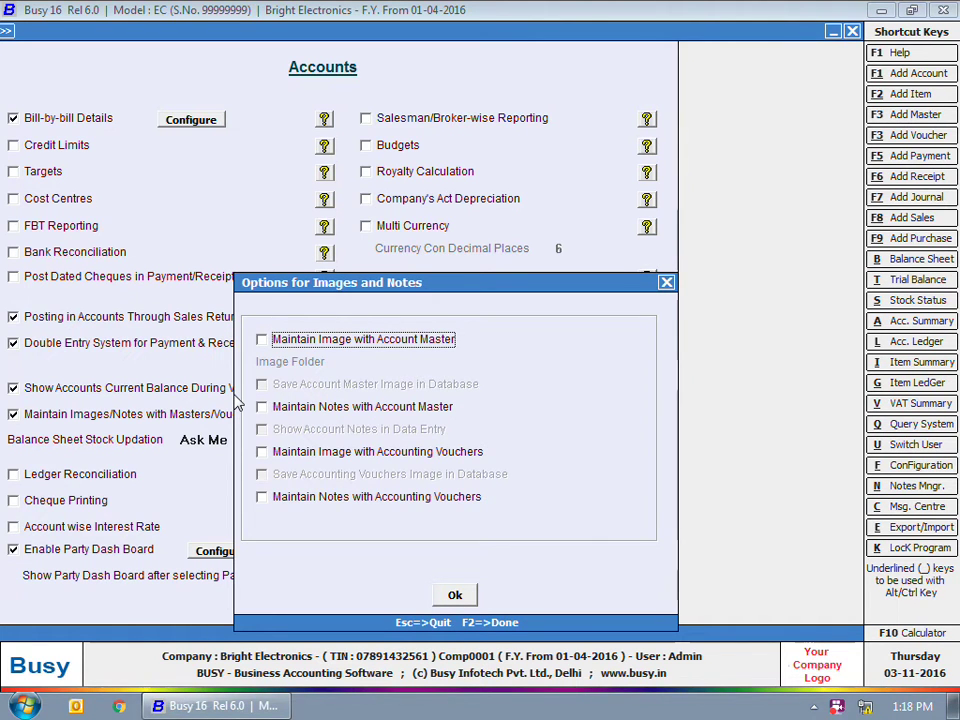
- Turn on Maintain Image with Account Master with the image folder Z:\Shalini\Party Images
click(317, 341)
click(600, 362)
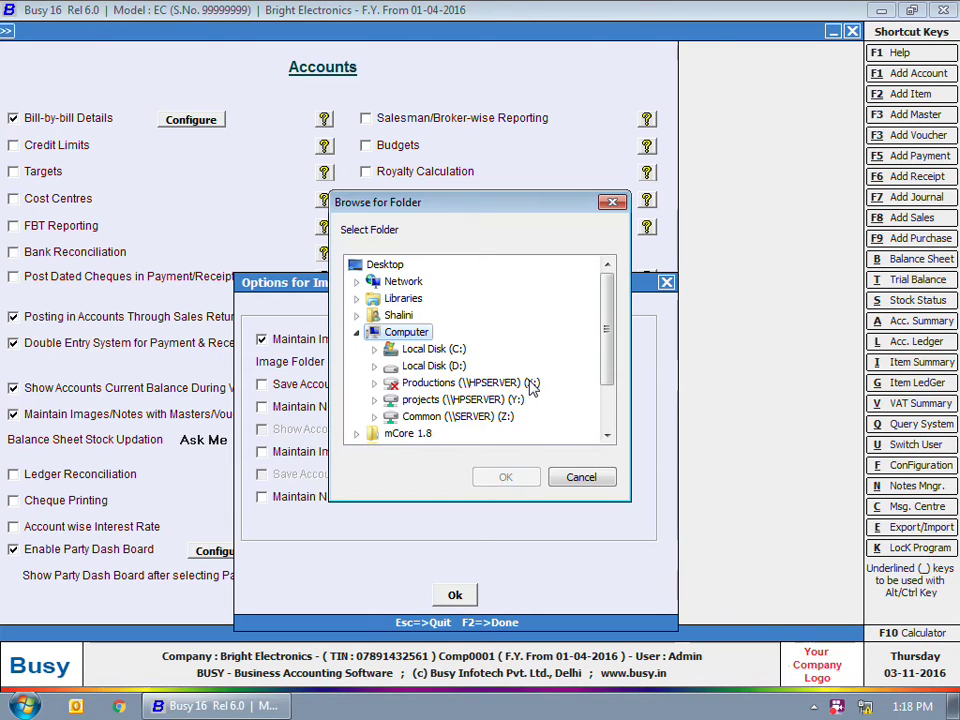
double_click(420, 416)
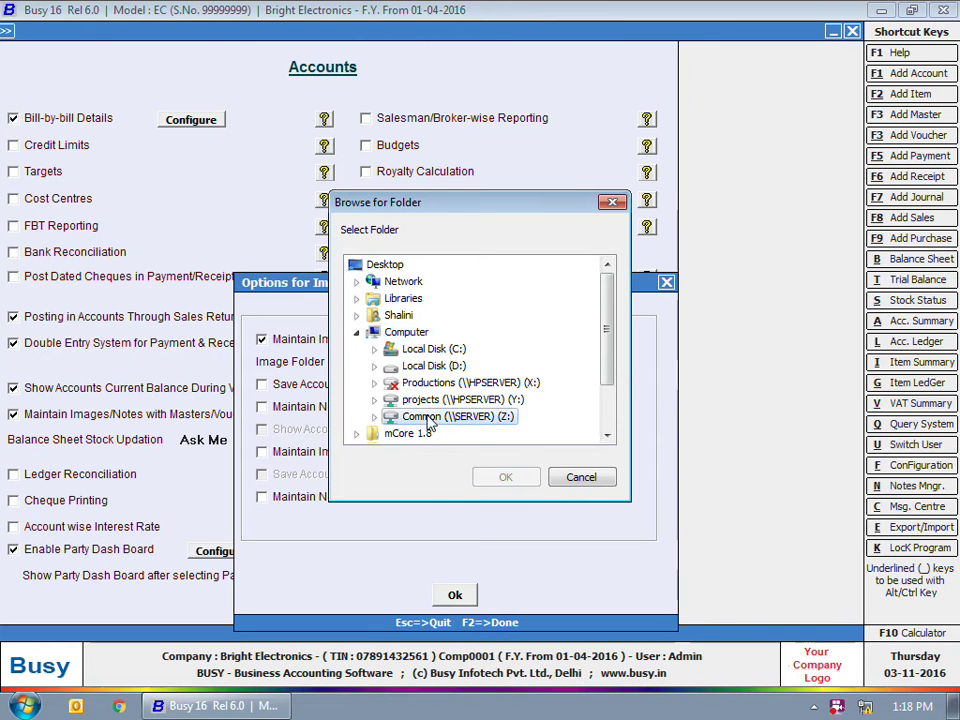
click(407, 353)
scroll(410, 365, down, 10)
double_click(432, 431)
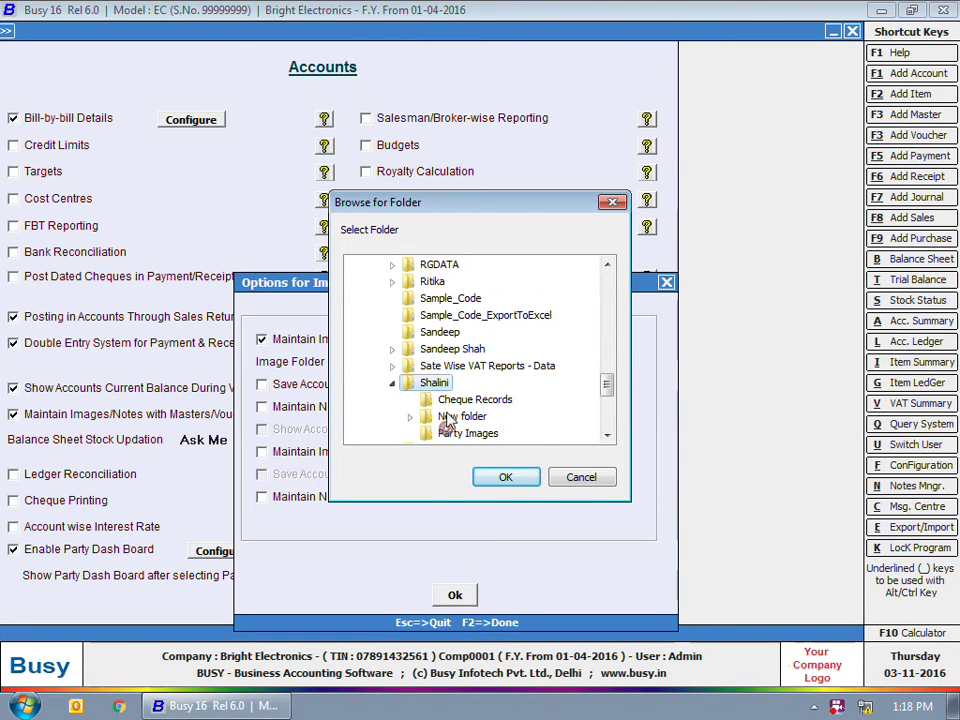
click(468, 433)
click(506, 477)
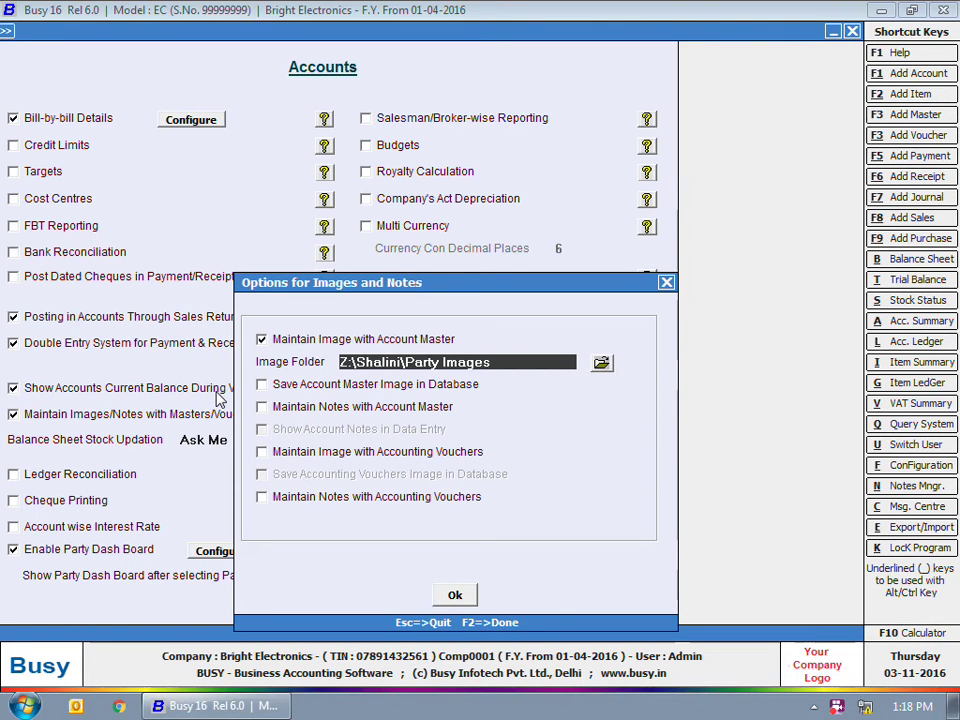
- Enable account master notes, notes in data entry, and voucher images and notes, then save
click(322, 418)
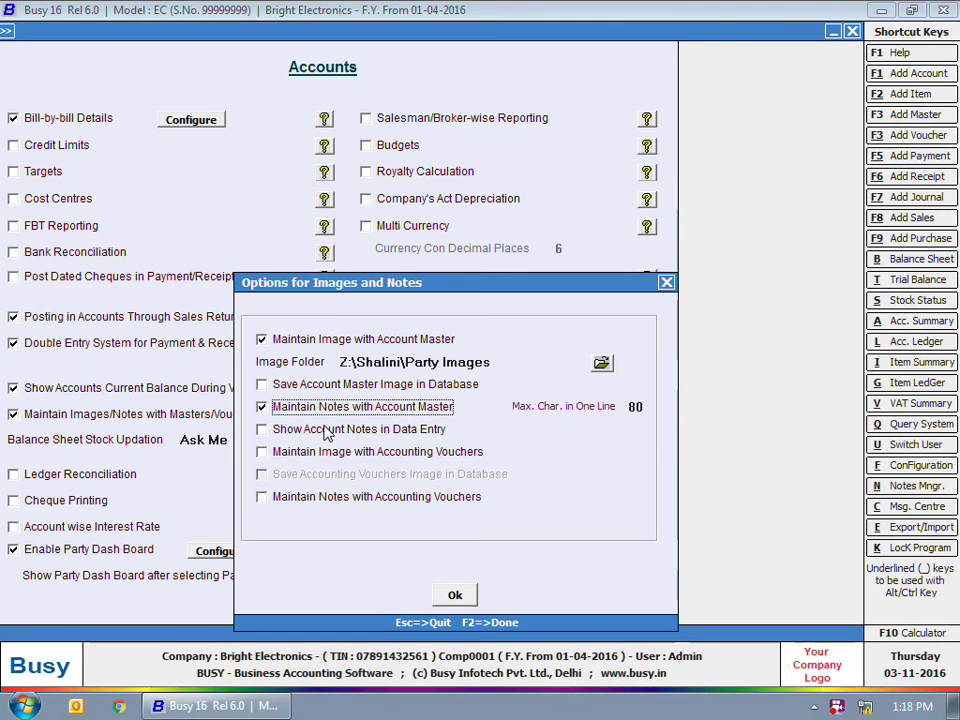
click(325, 431)
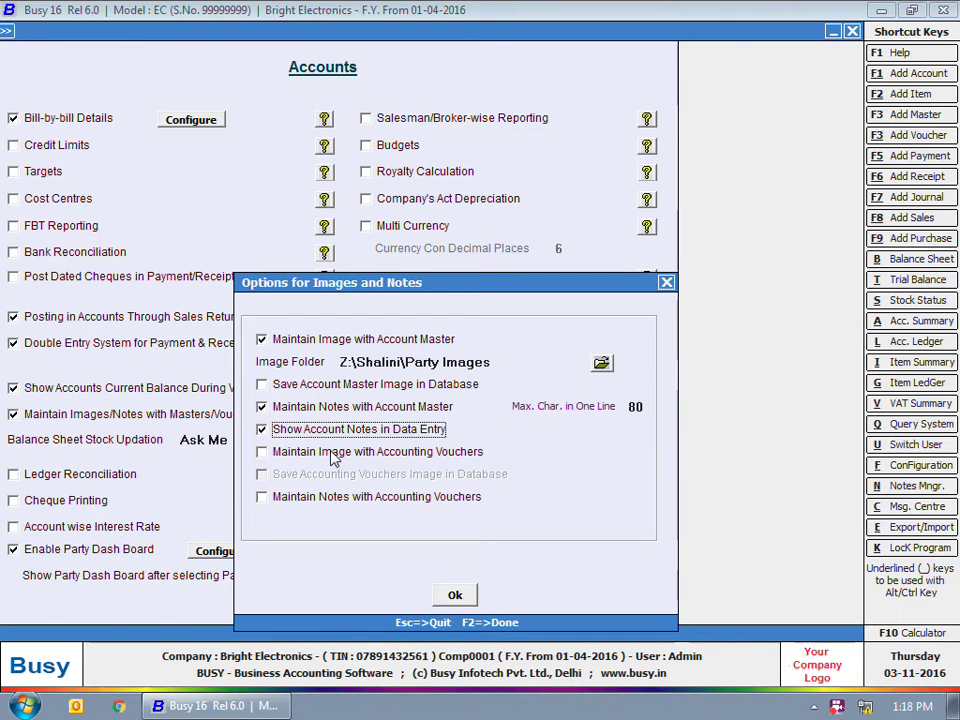
click(333, 453)
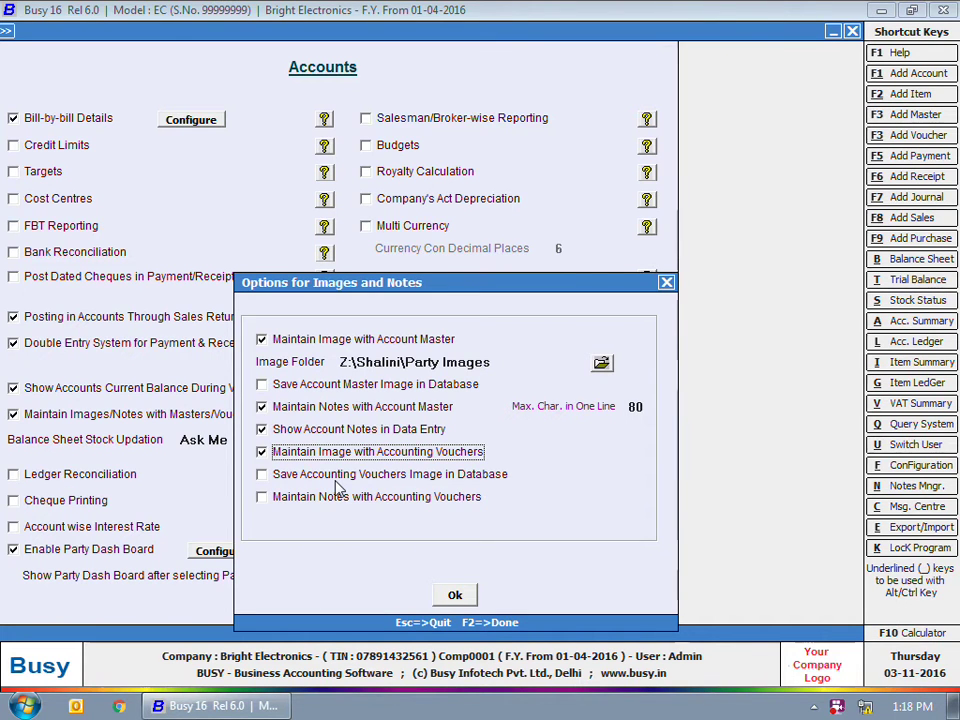
click(261, 497)
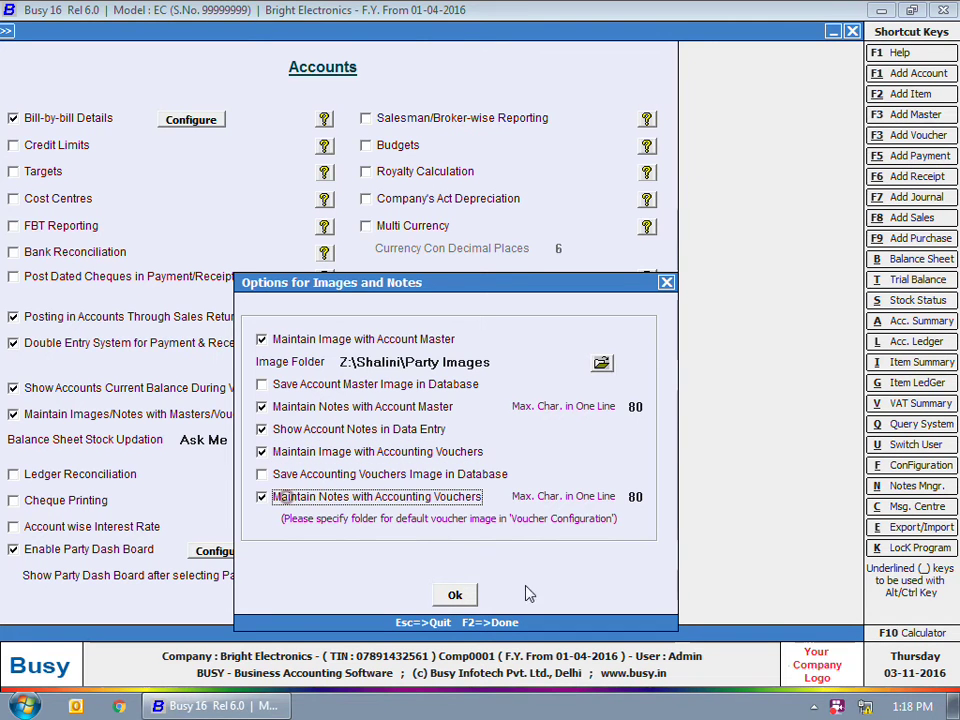
click(462, 595)
click(312, 604)
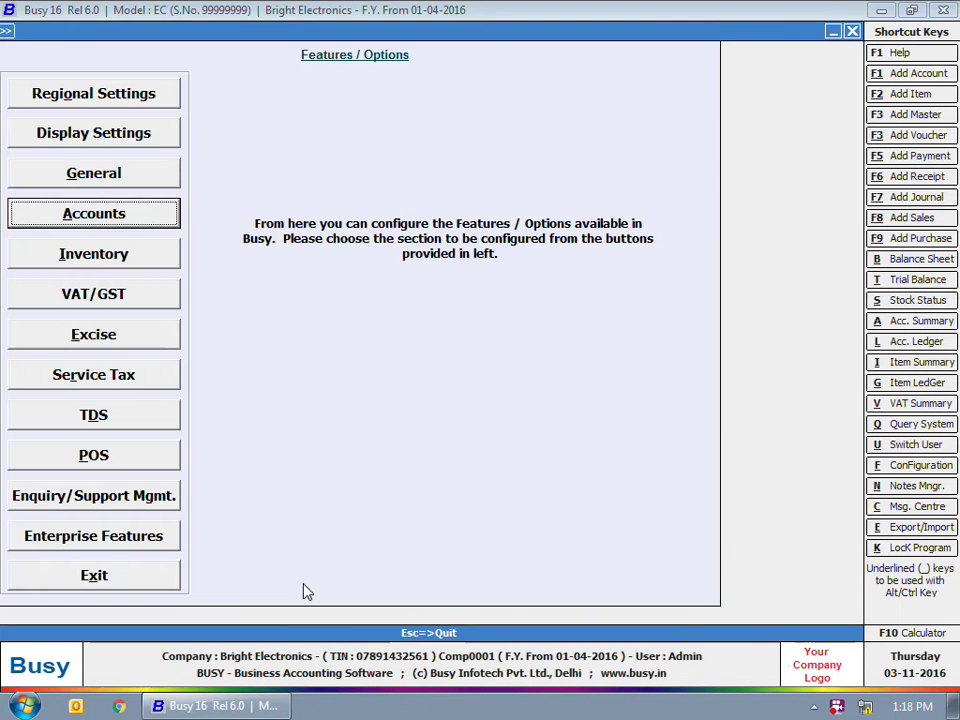
- Open the voucher configuration for the Payment Main series
key(Escape)
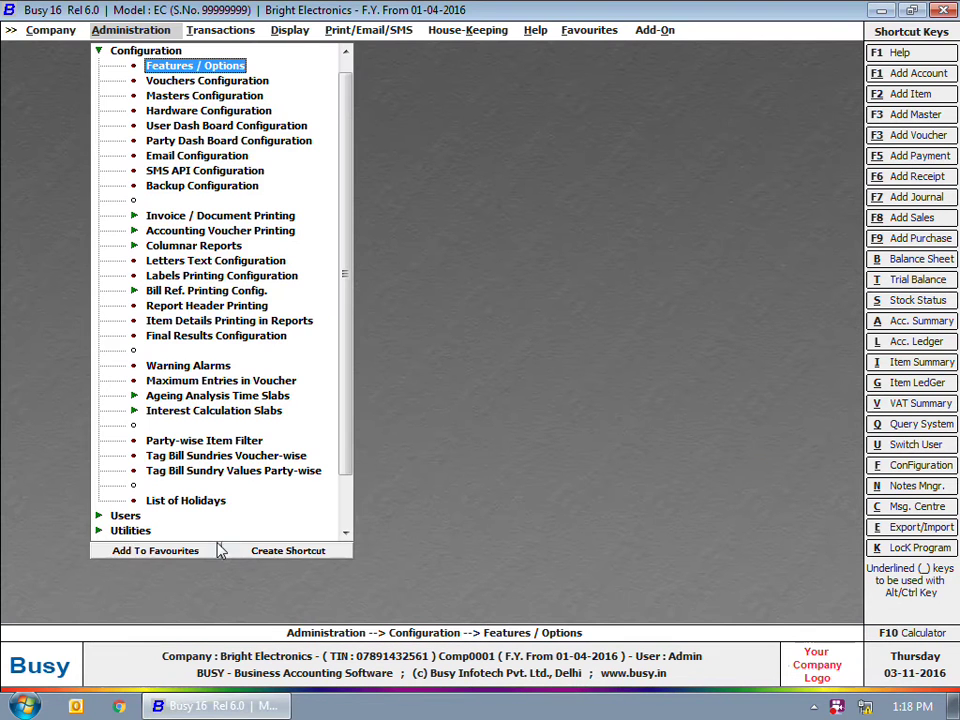
click(165, 81)
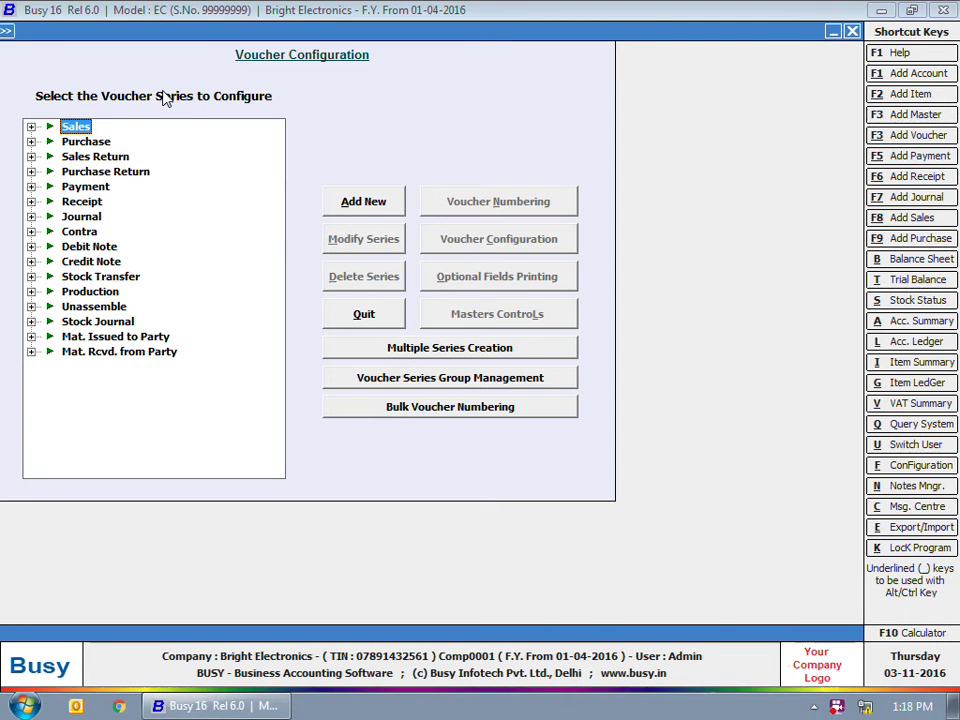
click(31, 187)
click(90, 203)
click(468, 239)
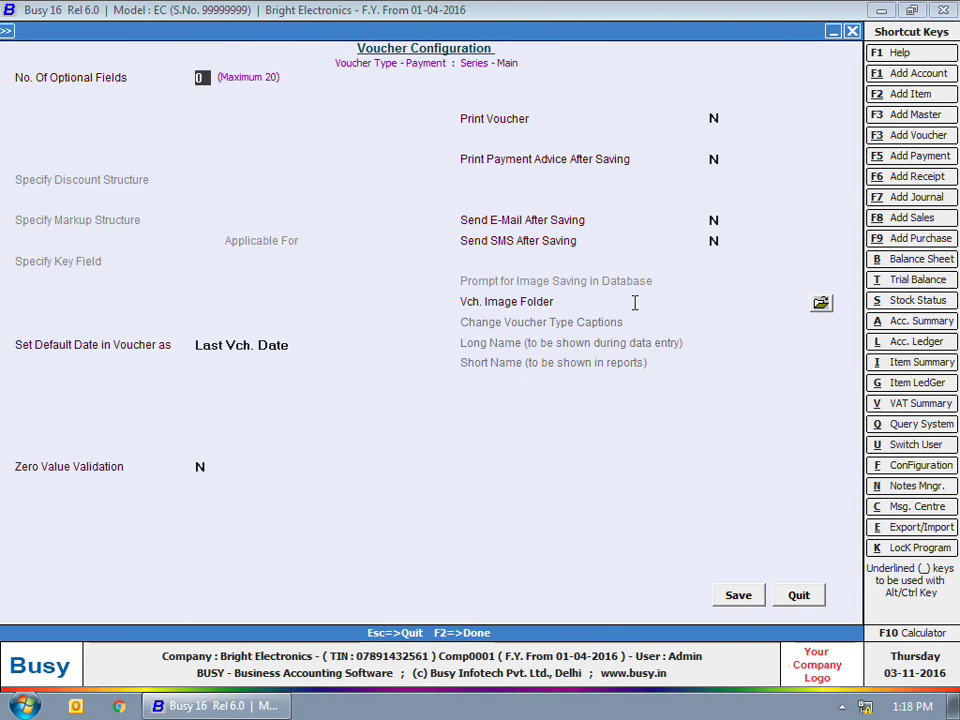
- Set the Payment voucher image folder to Z:\Shalini\Cheque Records
click(634, 302)
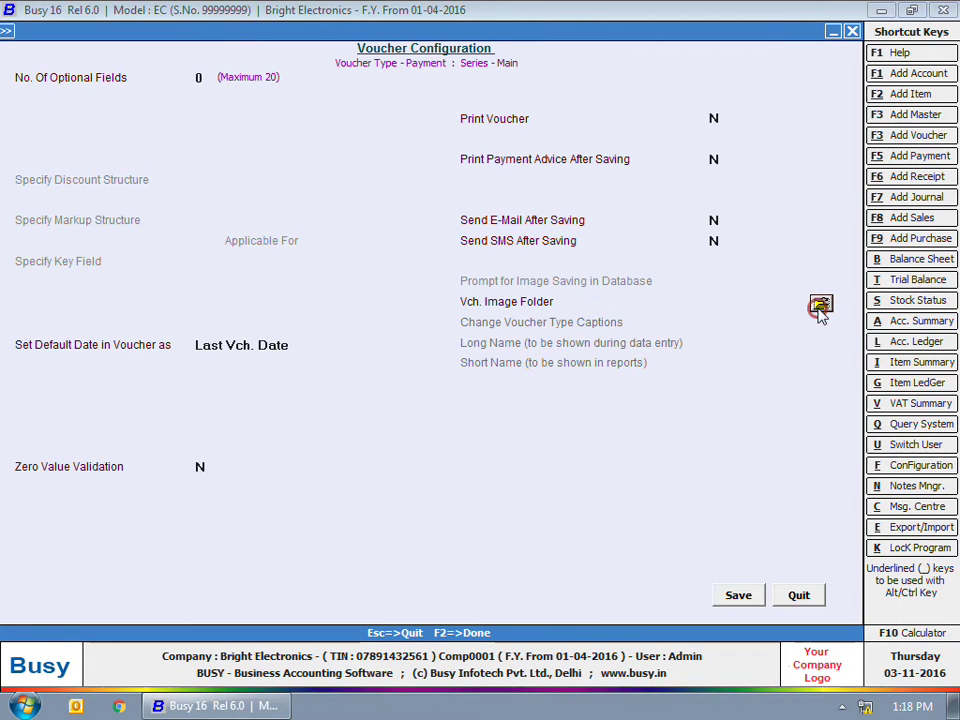
click(820, 302)
double_click(456, 416)
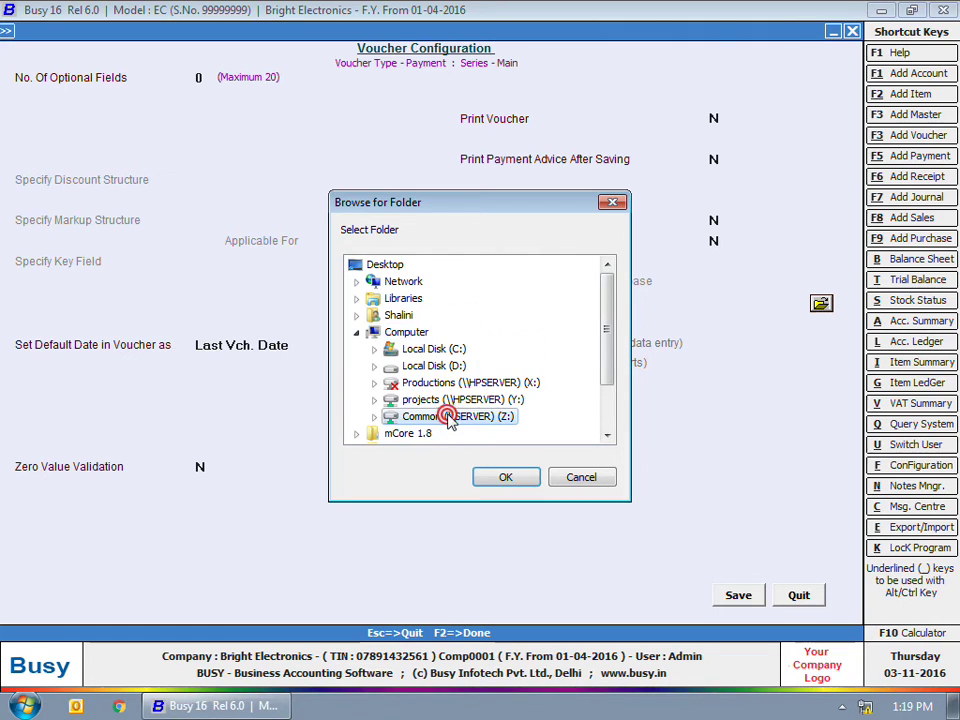
scroll(430, 390, down, 8)
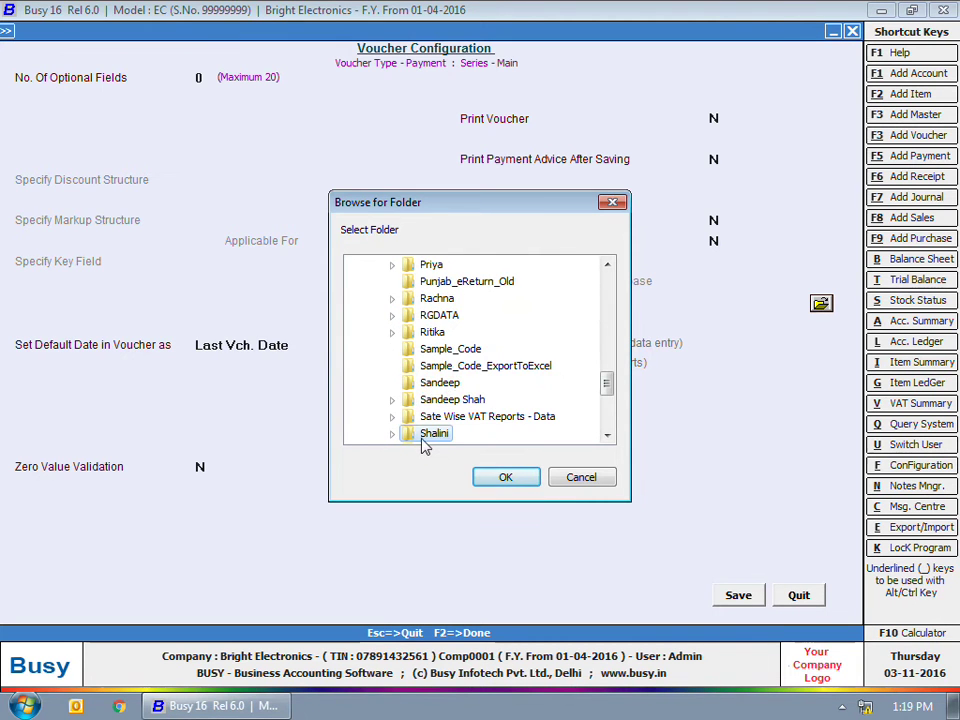
double_click(424, 433)
click(462, 400)
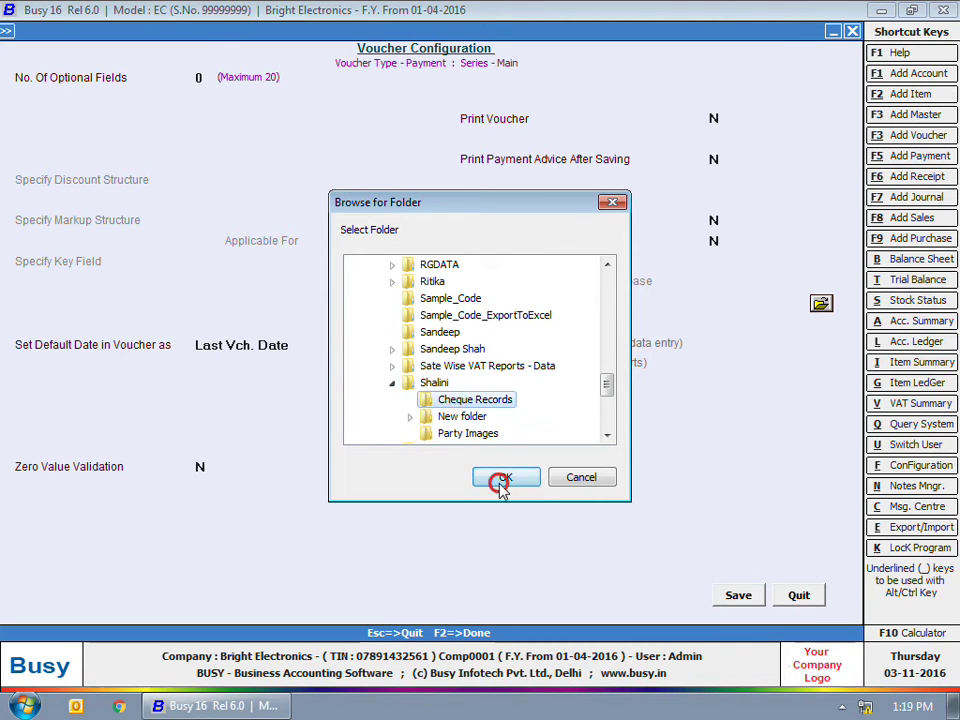
click(503, 477)
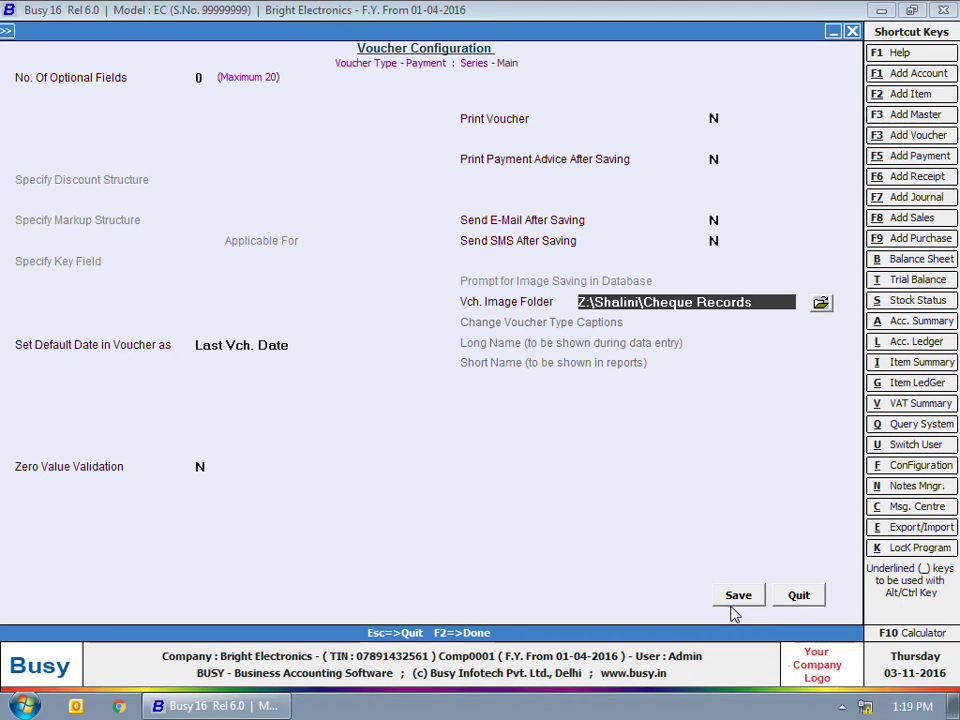
- Set Prompt for Image Saving to Y and save the Payment configuration
key(Up)
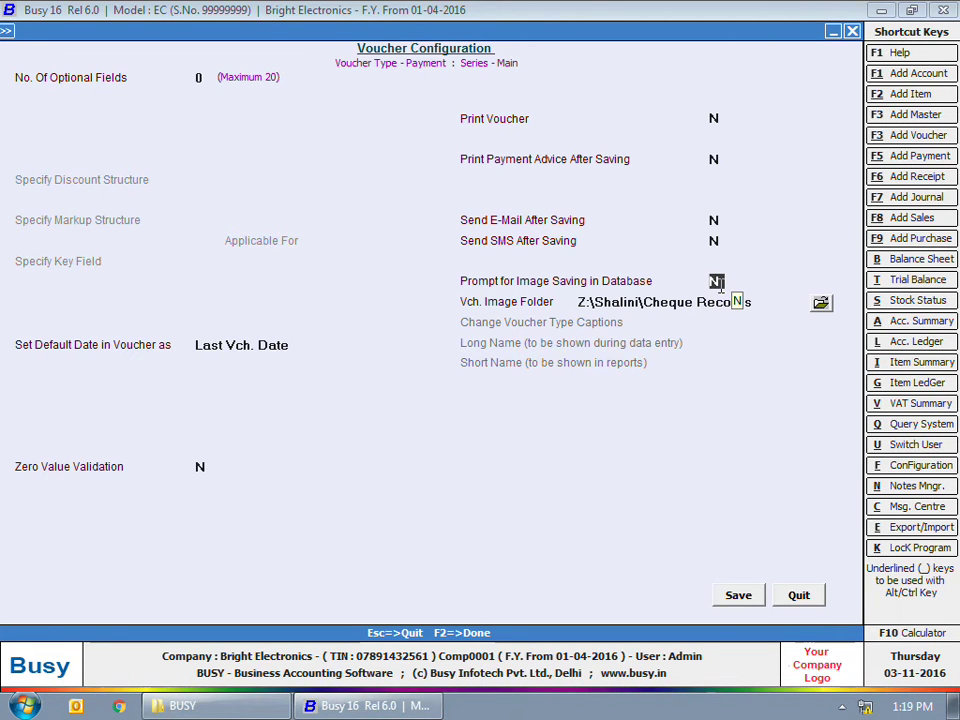
key(y)
click(752, 596)
key(Escape)
key(Escape)
key(Escape)
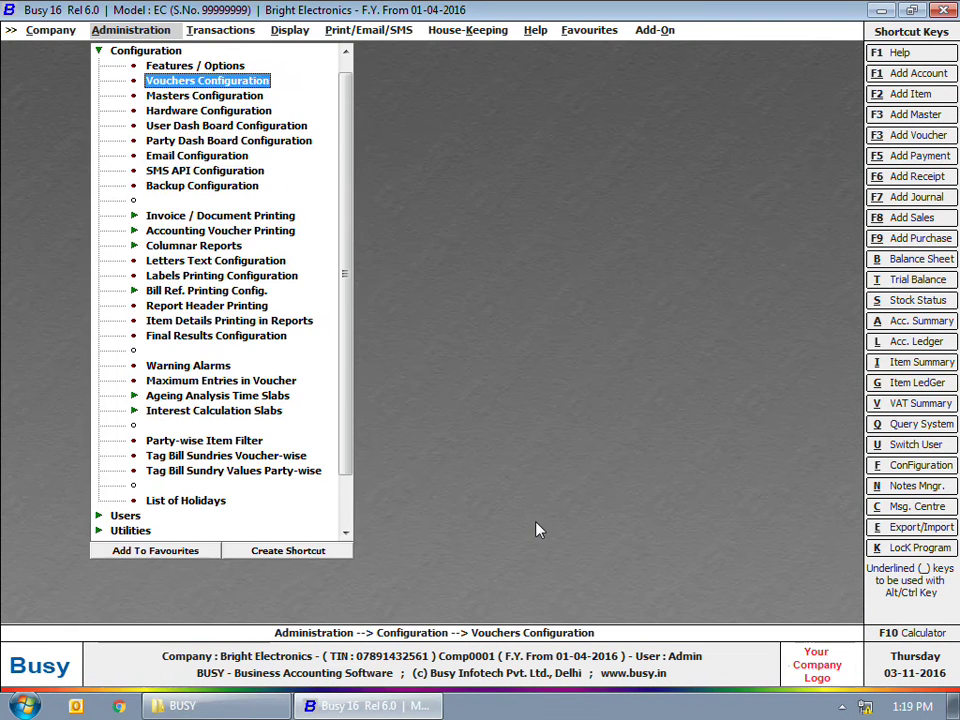
- Start a new account master named Mittal Solutions in the Sundry Creditors group
click(130, 30)
click(155, 66)
click(190, 79)
text(Mittal Solutions)
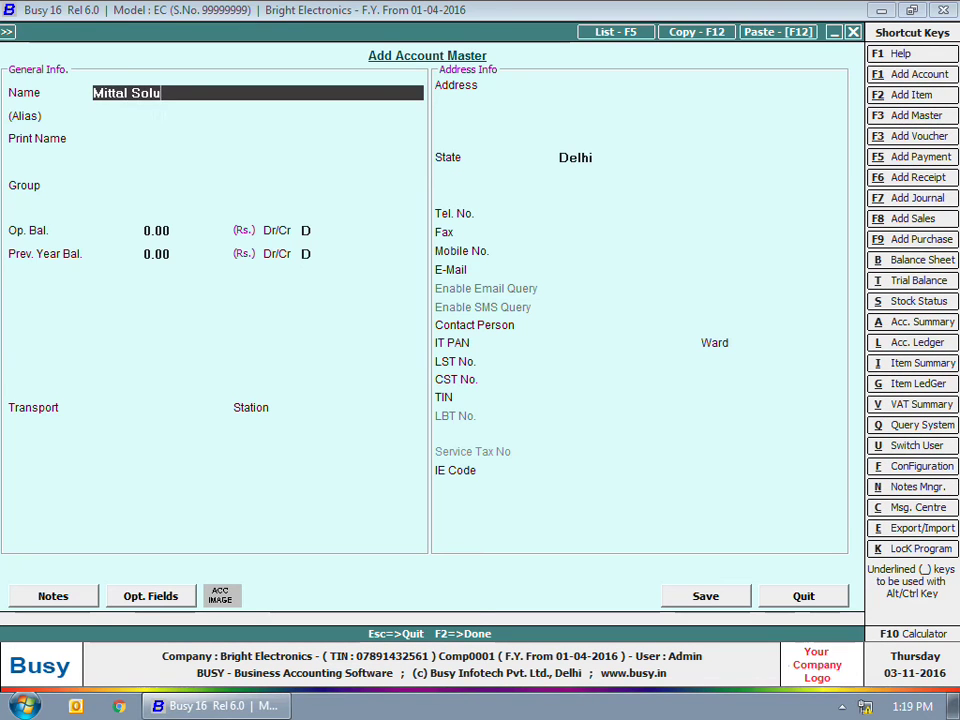
key(Return)
key(Return)
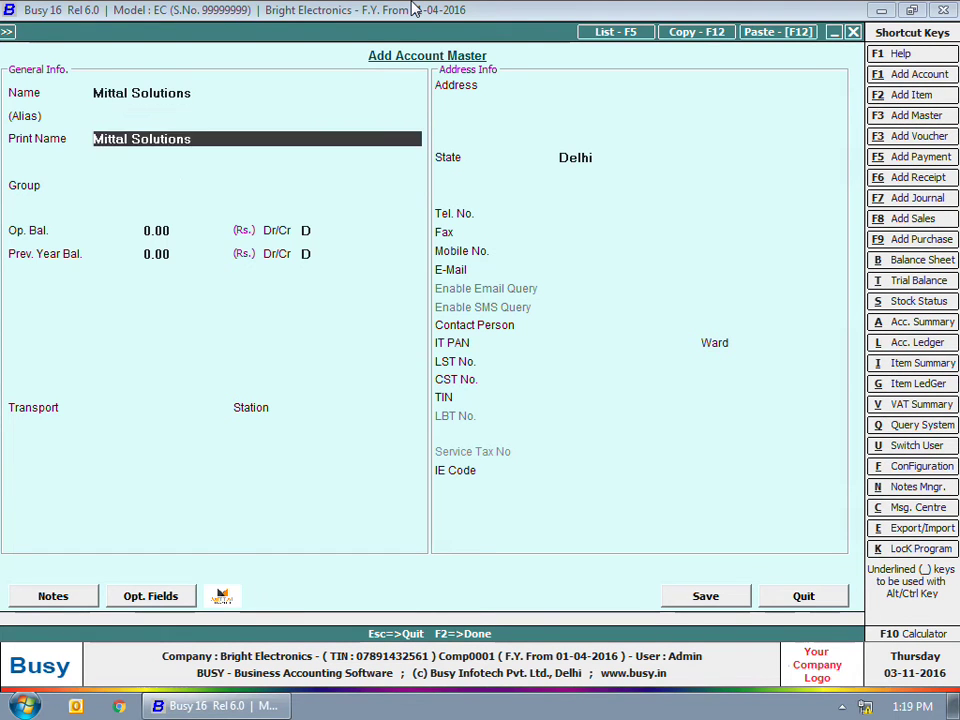
key(Return)
text(su)
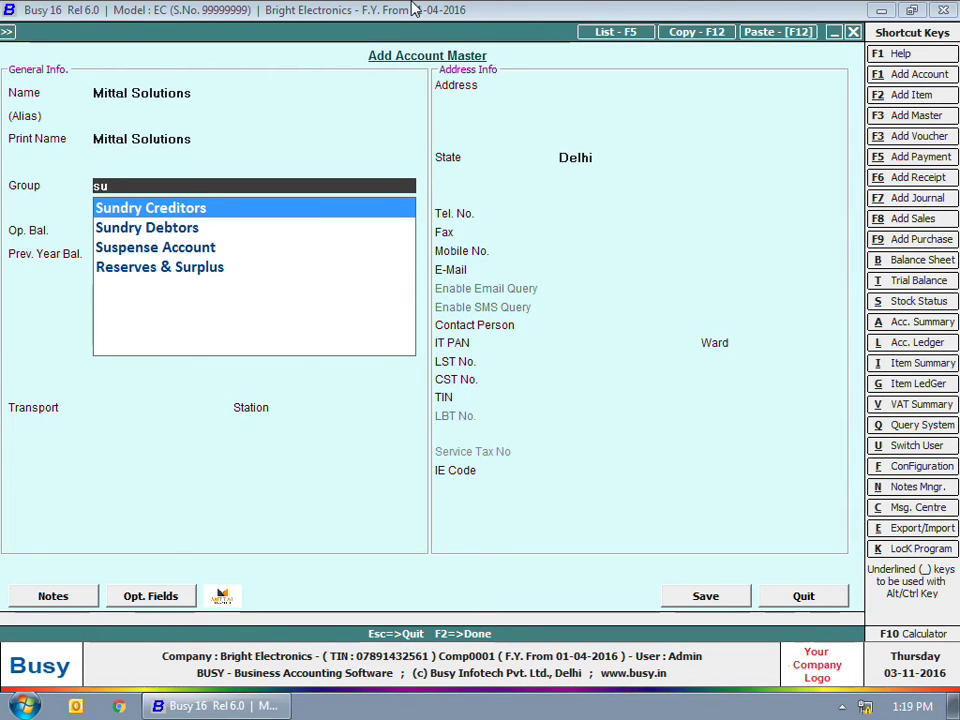
- Preview the account's attached logo, then quit the form without saving
click(222, 596)
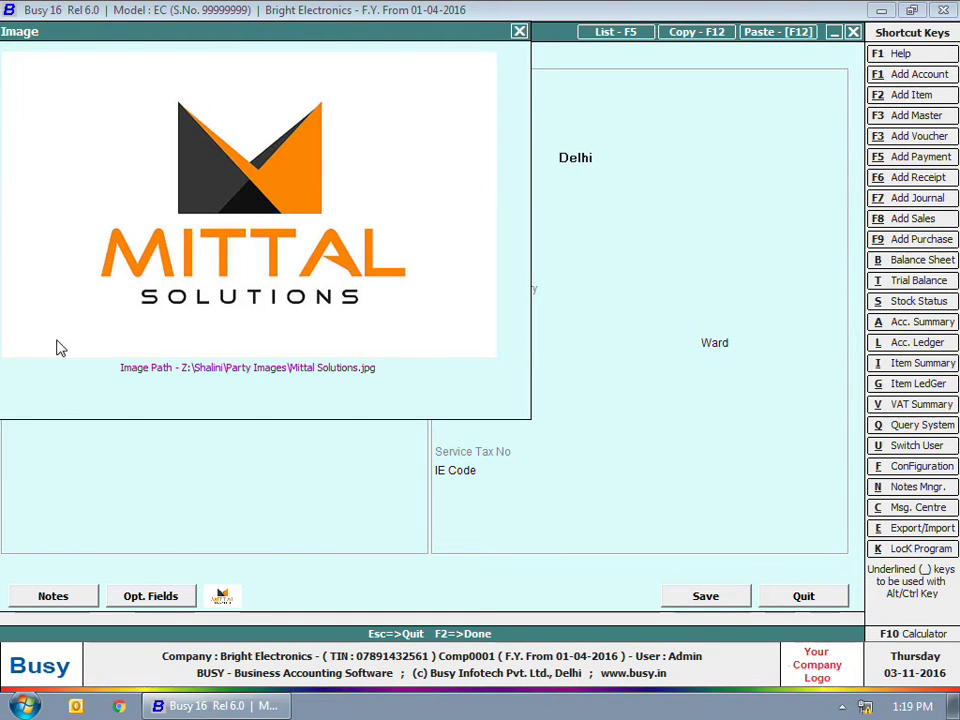
click(519, 31)
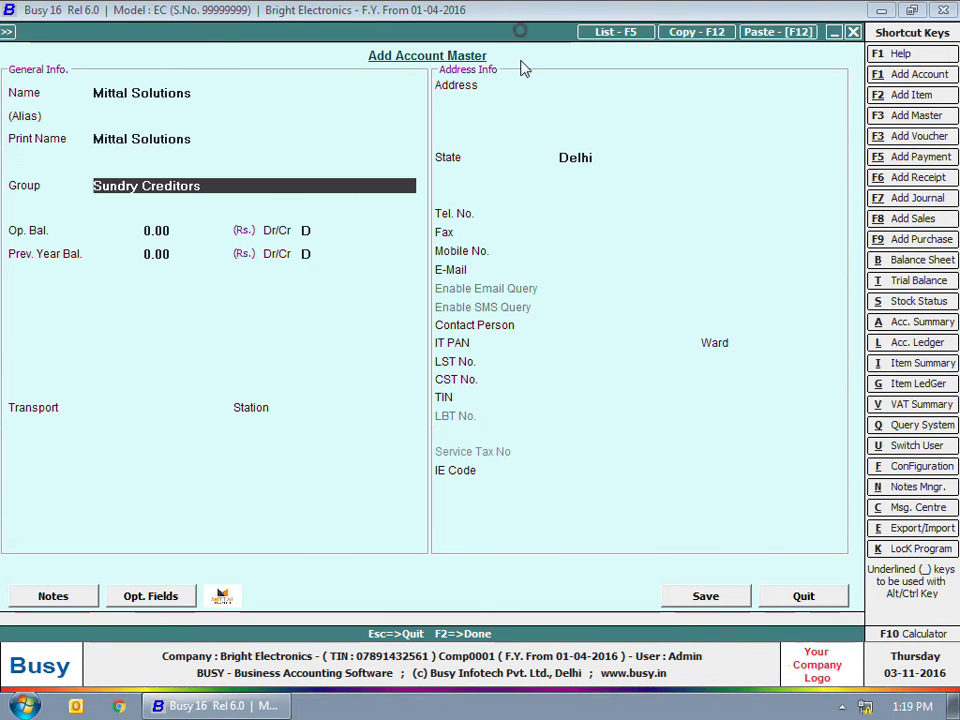
click(797, 598)
key(Return)
- Go back to Configuration > Features / Options
click(162, 68)
click(132, 50)
click(144, 64)
double_click(154, 66)
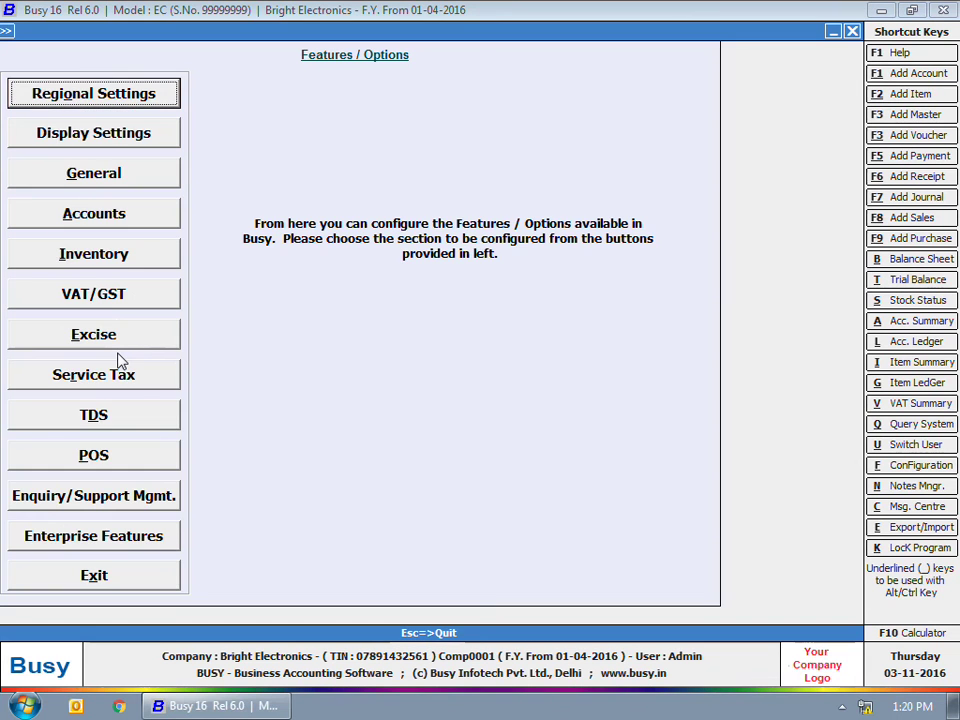
- Turn on saving account master and accounting voucher images in the database, and save
click(95, 212)
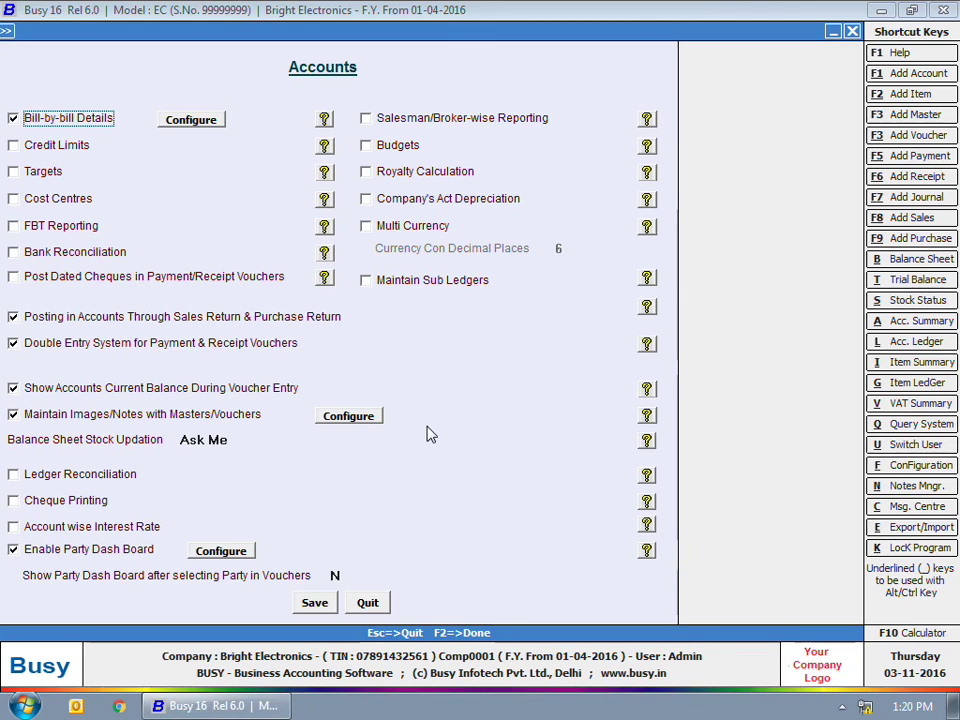
click(348, 416)
click(316, 385)
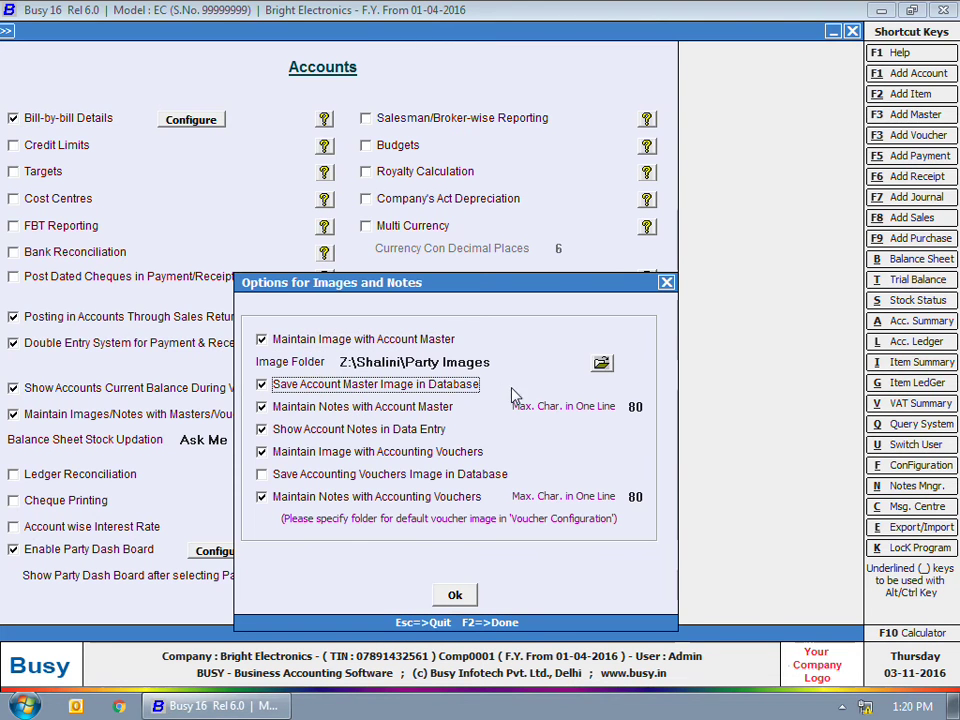
click(322, 476)
click(454, 594)
click(325, 602)
key(Escape)
- Start a new account master and begin typing the name Mittal Solutions
click(166, 50)
click(169, 48)
click(162, 66)
click(199, 85)
text(Mittal Solutions)
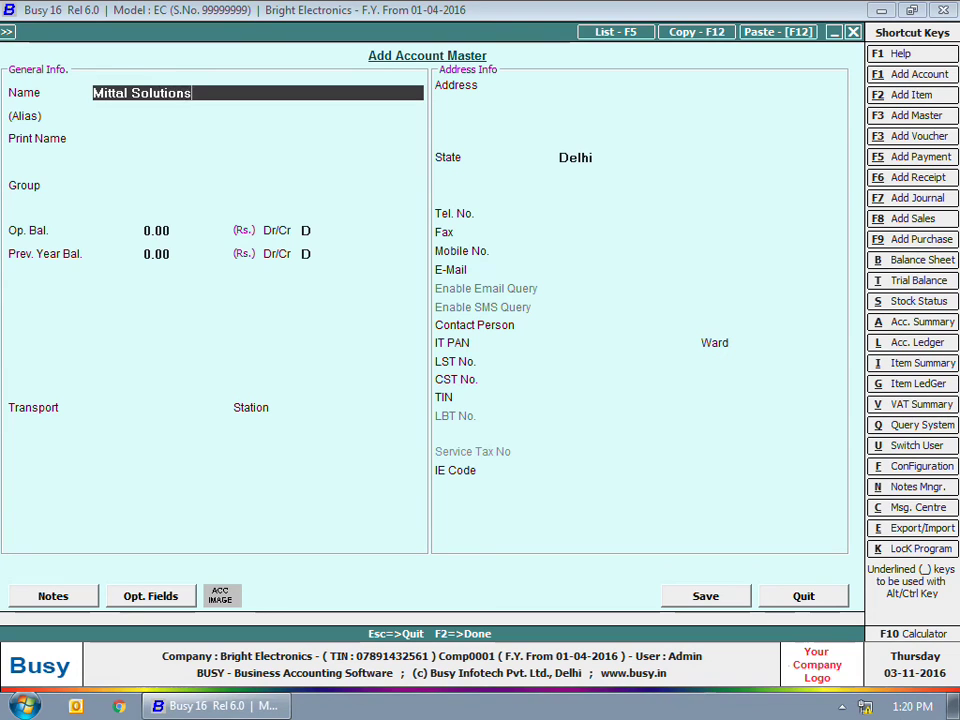
- Accept Mittal Solutions as the print name and set the group to Sundry Creditors
key(Return)
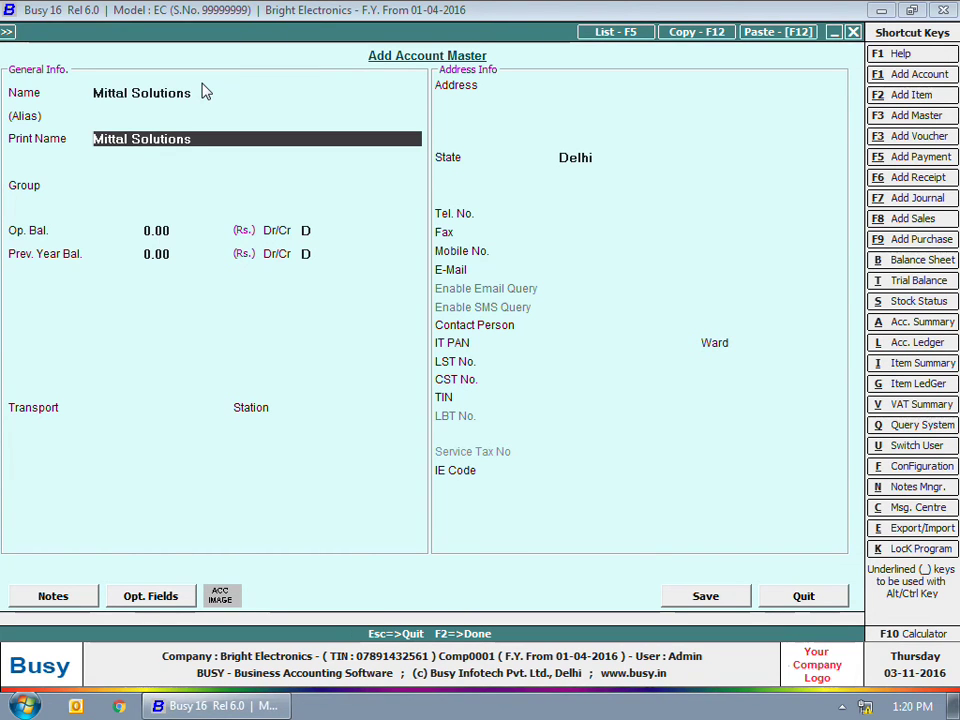
key(Return)
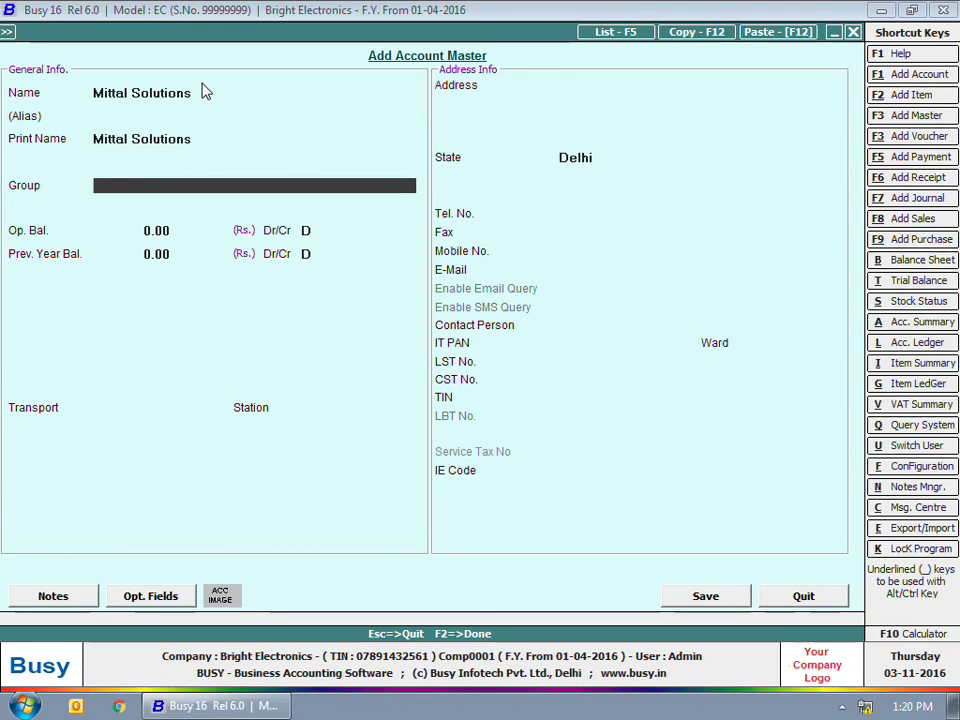
text(sun)
key(Return)
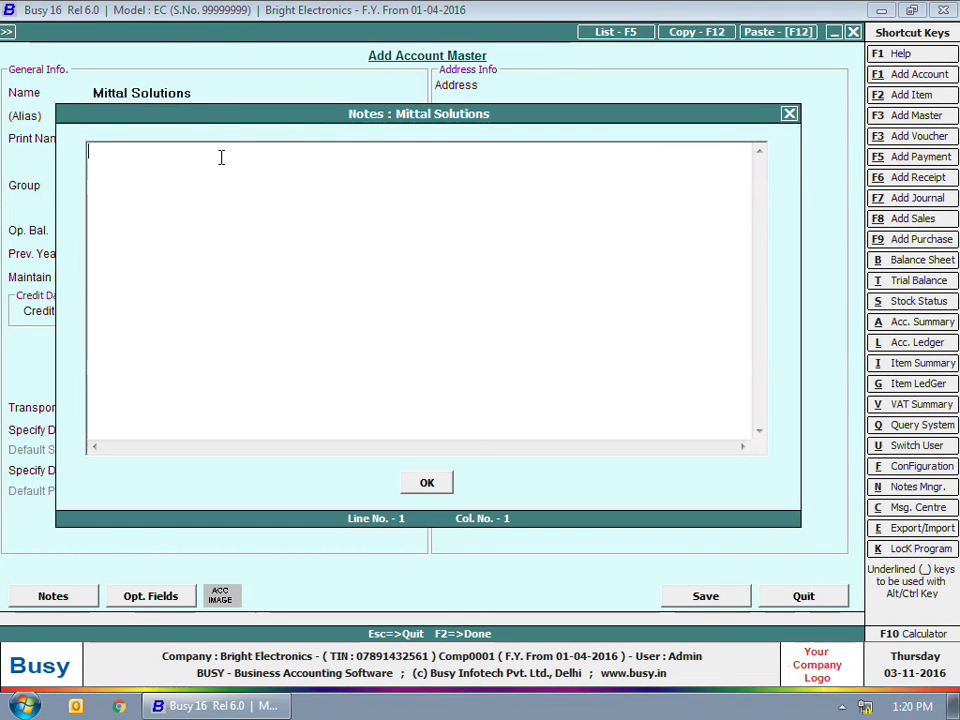
- Add notes 'Authorised Dealer of Voltas and Hitachi' and 'Deals in Air Conditioners only.'
text(Authorised Dealer of Voltas and Hitachi)
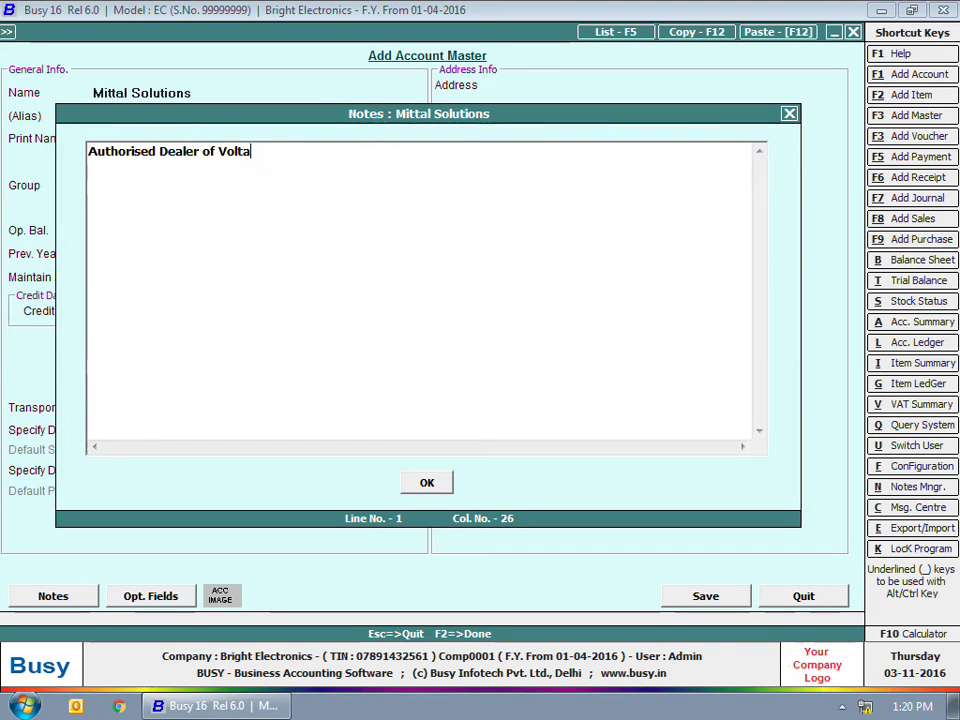
key(Return)
key(Return)
text(Deals i)
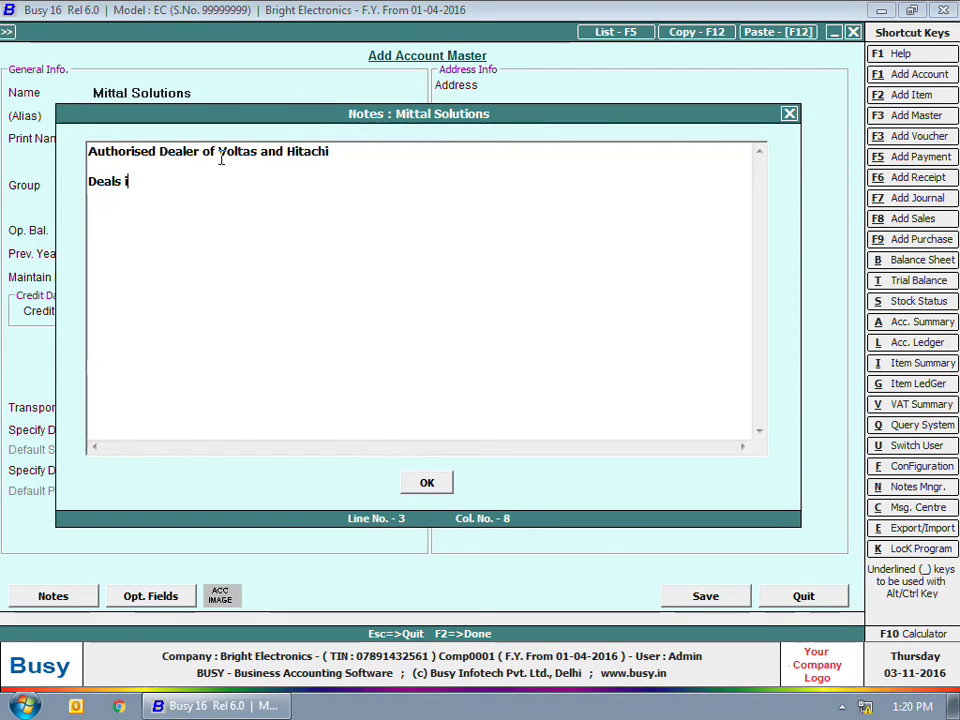
text(n Air Conditio)
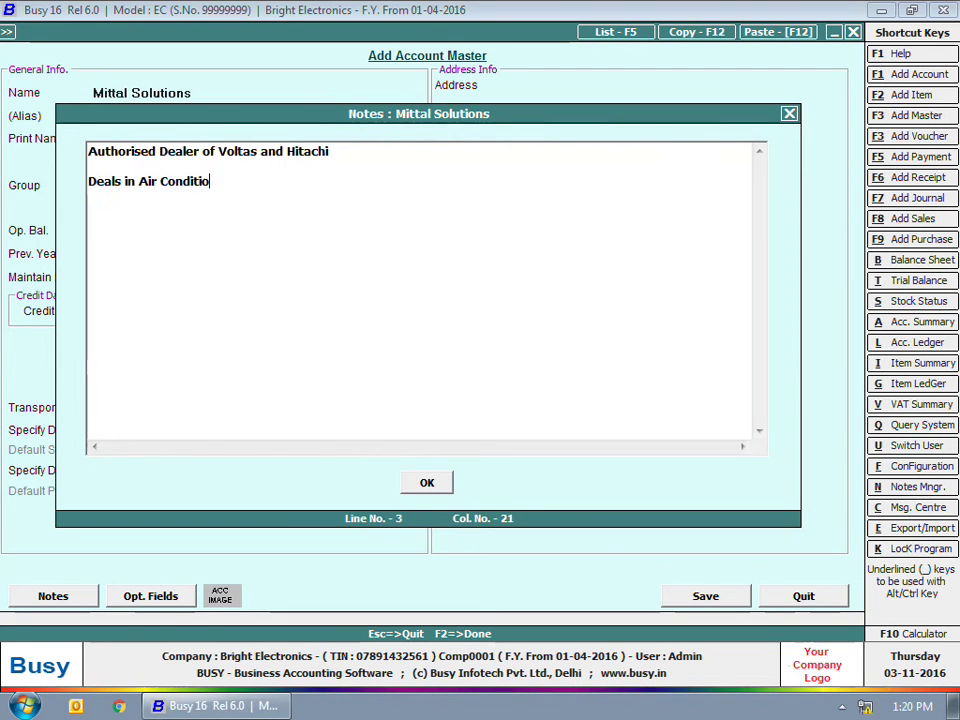
text(ners only.)
click(429, 484)
- Enter the account's TIN, save it with its logo stored in the database, then list accounts
click(600, 397)
text(896543214)
click(708, 597)
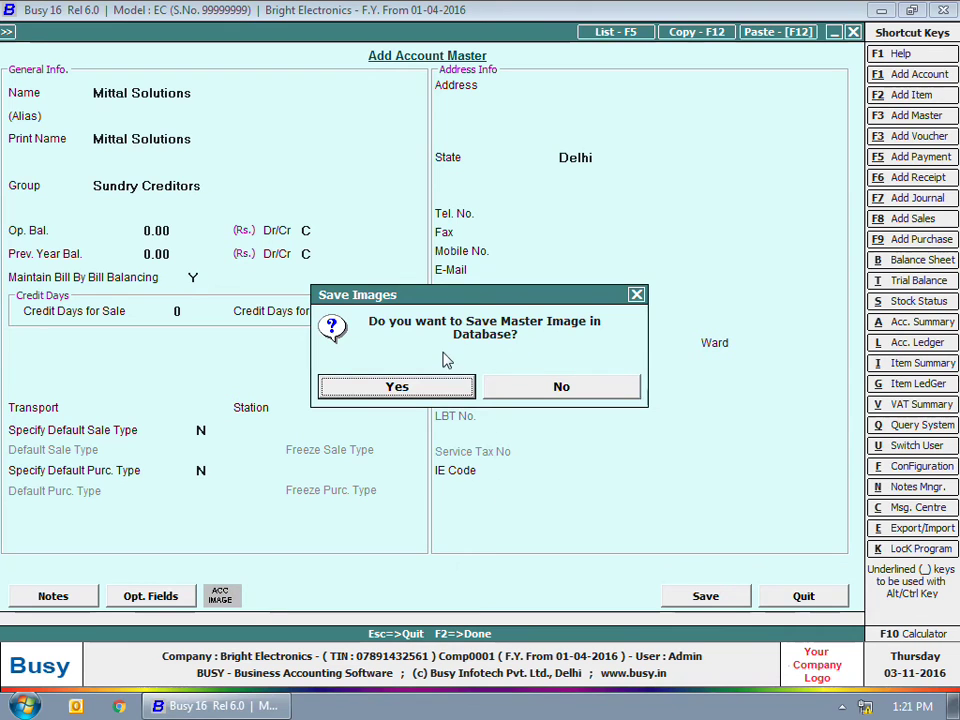
click(399, 388)
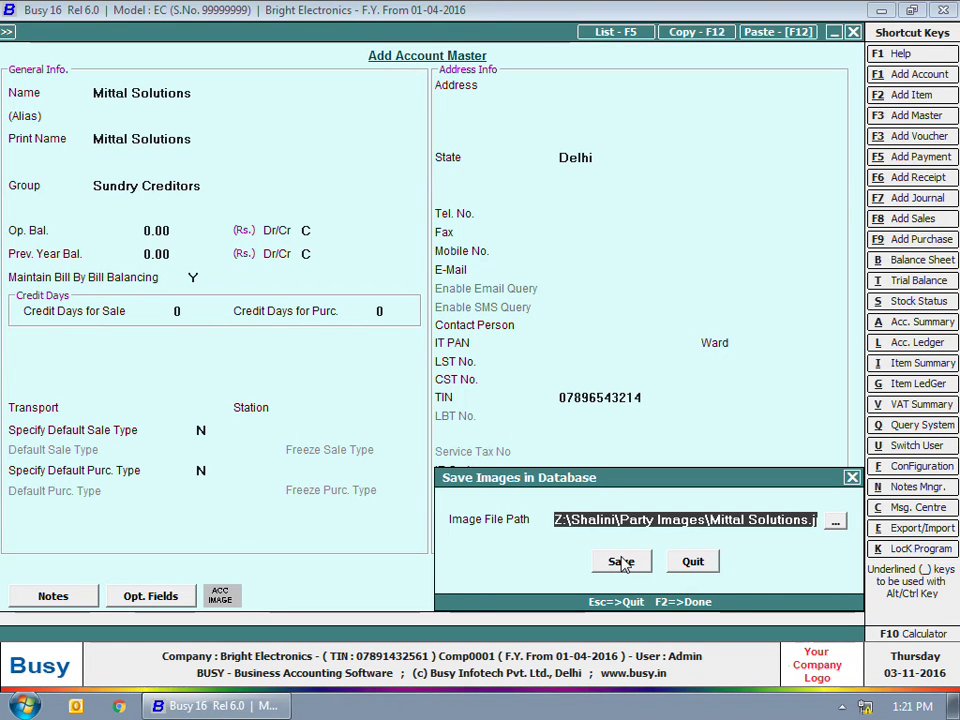
click(621, 562)
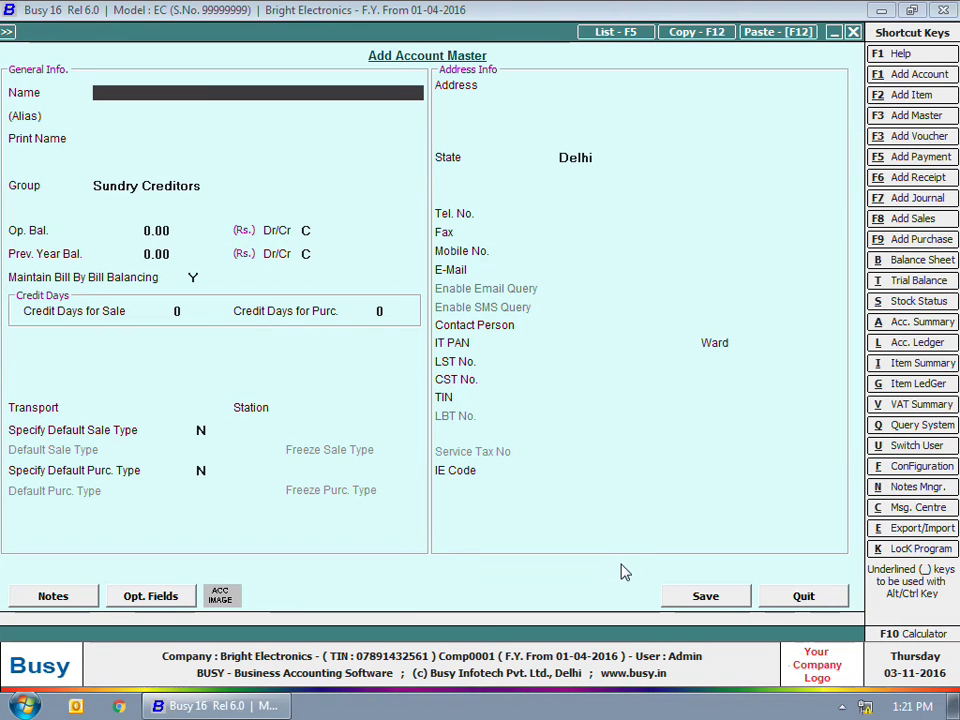
click(633, 33)
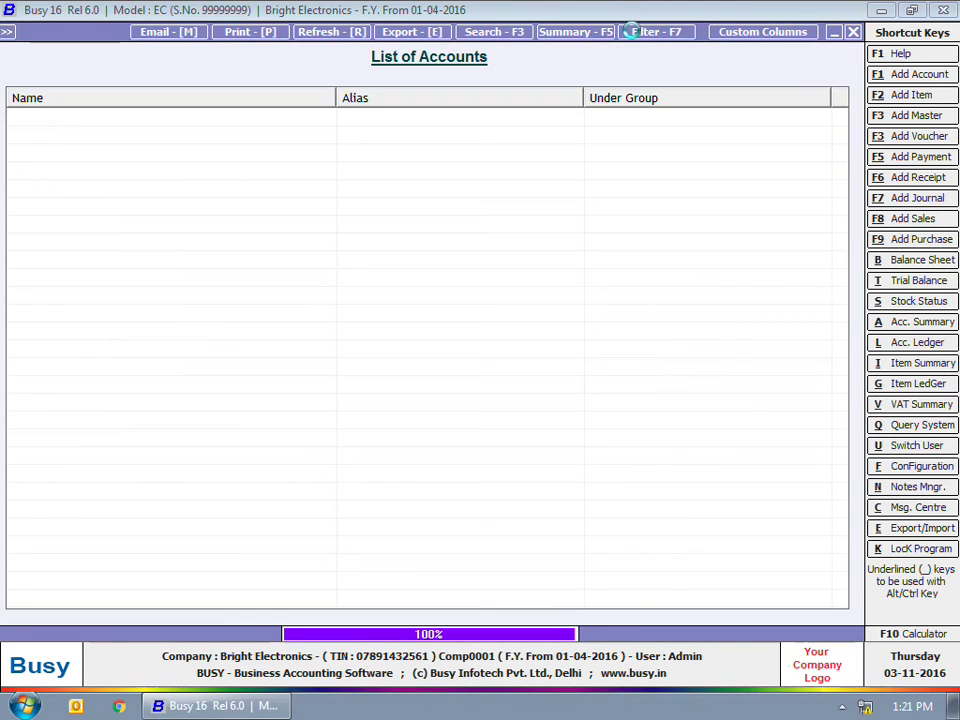
- Open Mittal Solutions from the list, view its stored logo, and exit to the menu
key(Down)
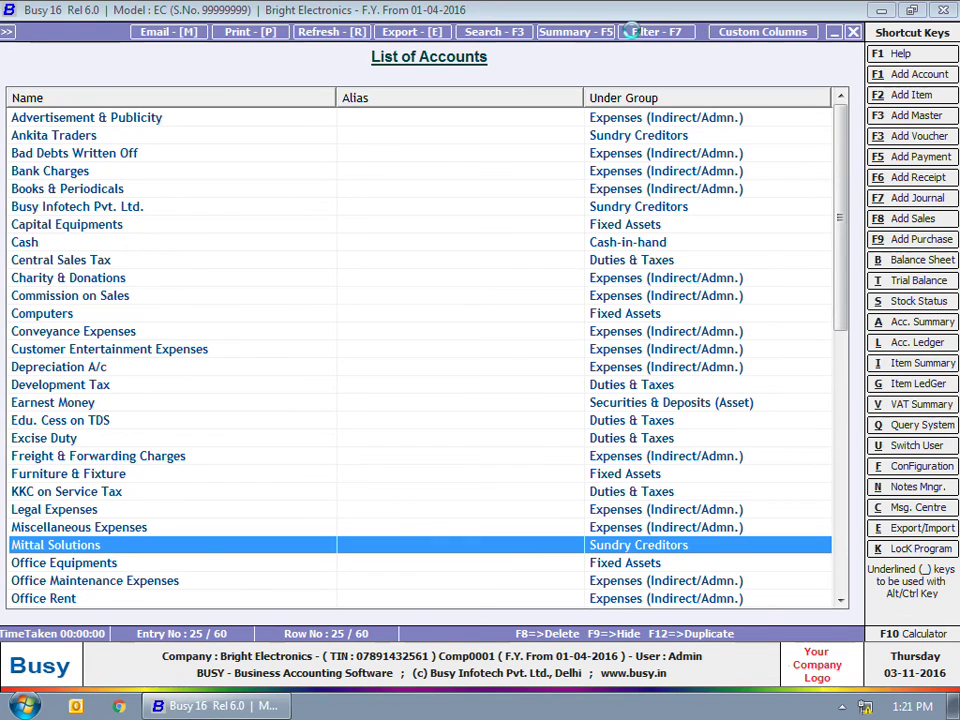
key(Return)
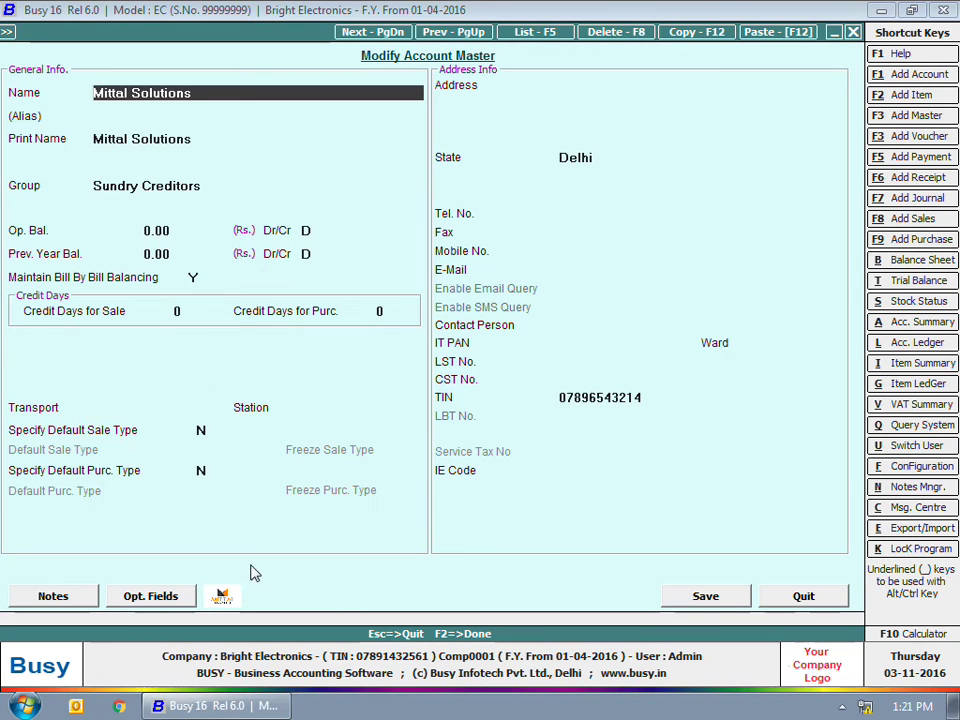
click(228, 598)
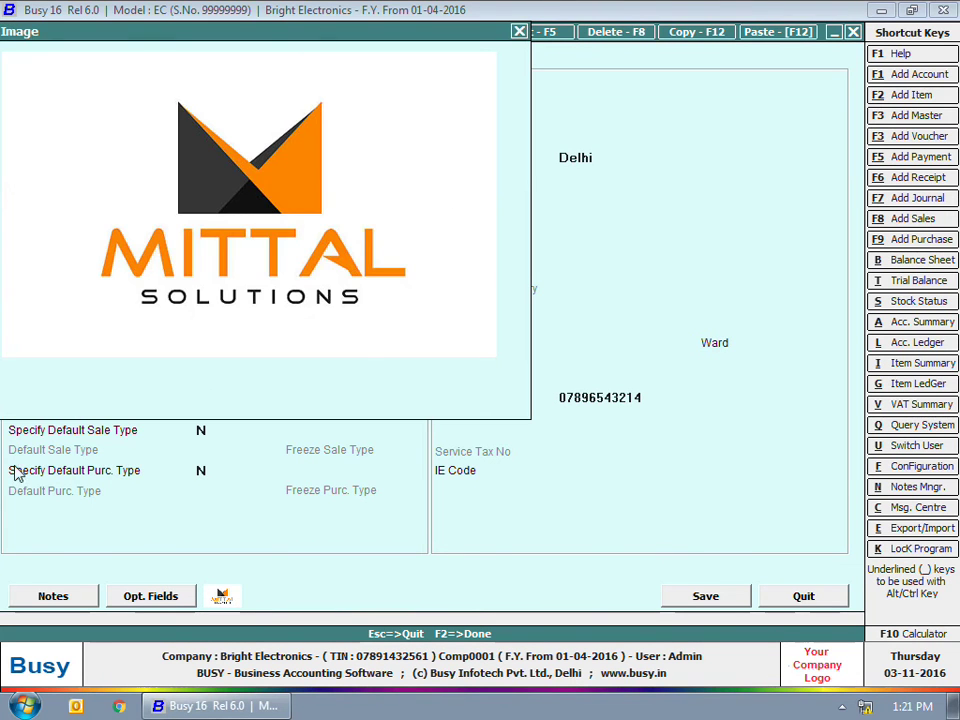
key(Escape)
key(Escape)
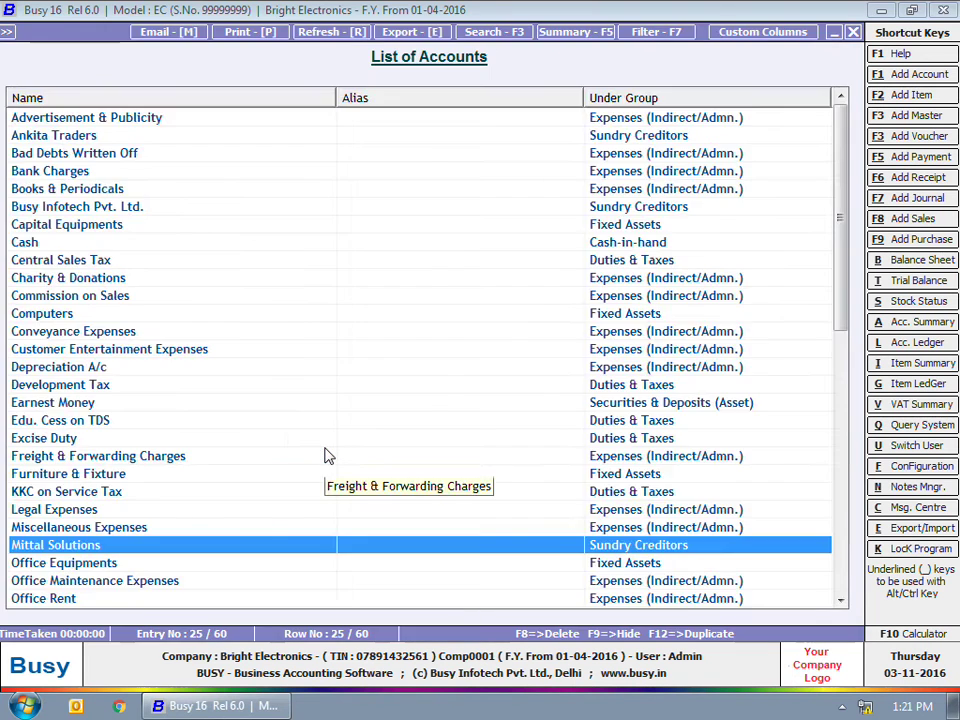
key(Escape)
key(Escape)
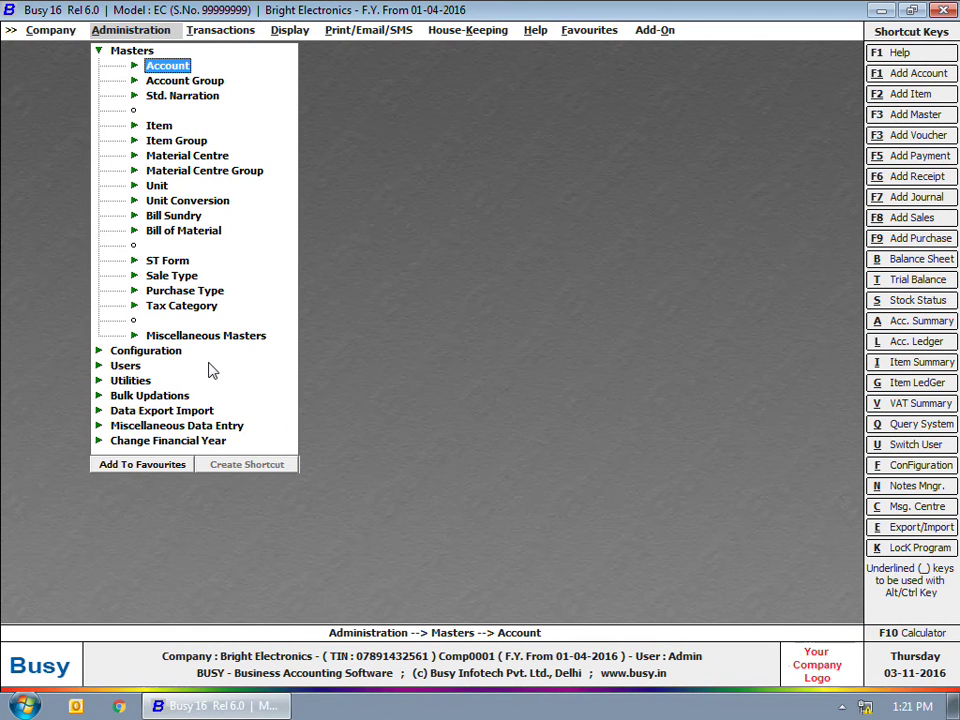
- Start a purchase voucher of type VAT/12.5% with Mittal Solutions as the party
key(Escape)
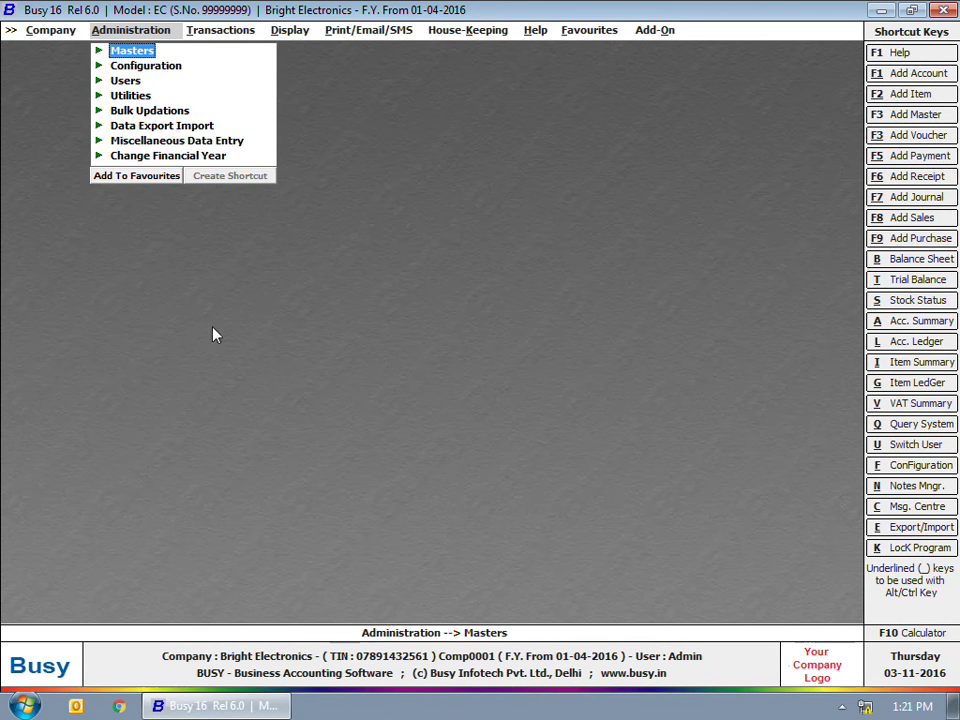
click(240, 30)
click(238, 67)
click(253, 80)
key(Return)
key(Return)
text(vat)
key(Down)
key(Down)
key(Down)
key(Down)
key(Down)
key(Return)
text(mi)
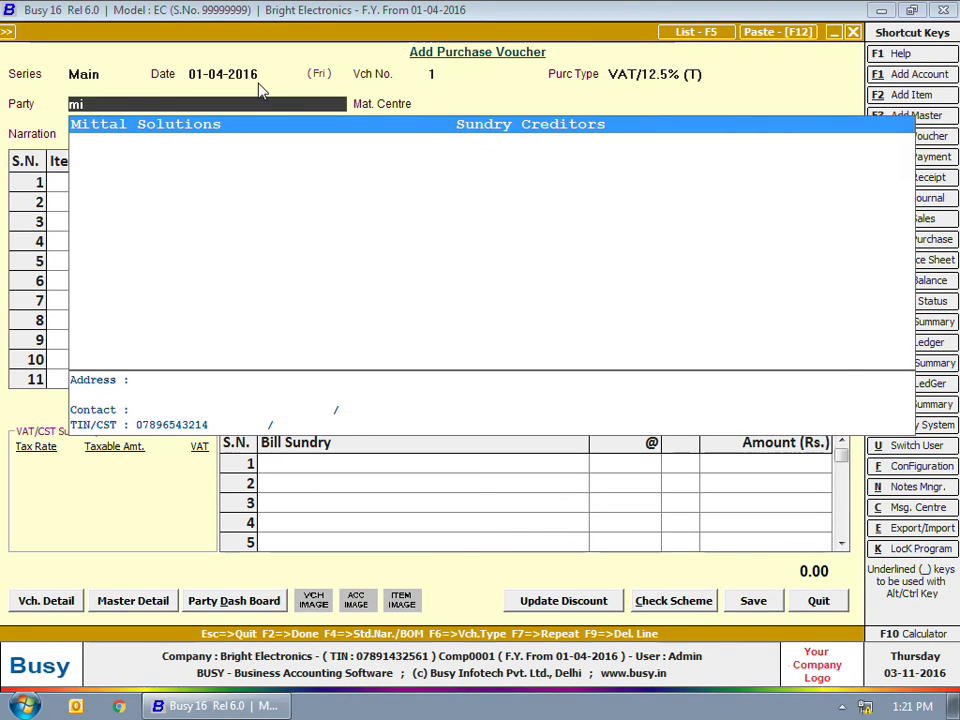
key(Return)
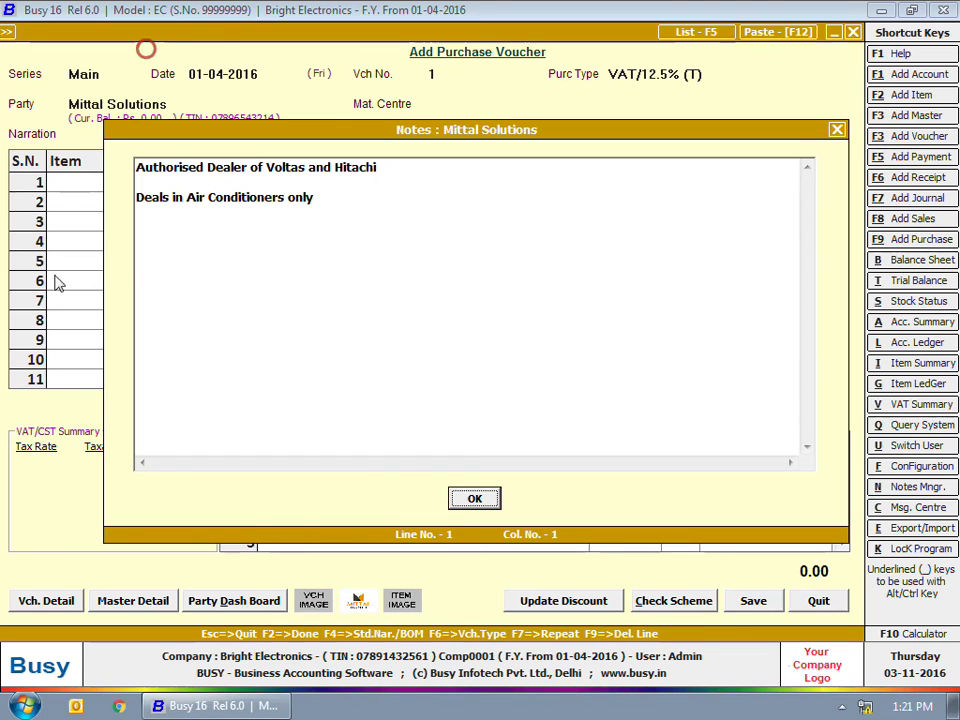
- Add 2 Voltas 1 Tonn AC with VAT bill sundry and save the 67,500 voucher
click(474, 499)
key(Return)
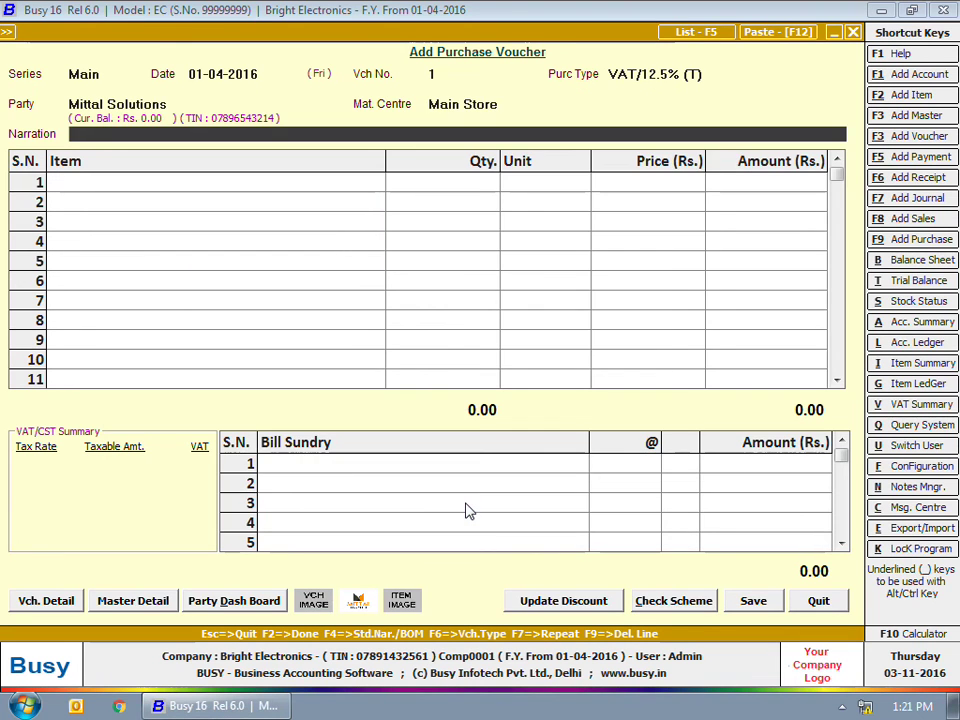
key(Return)
key(Return)
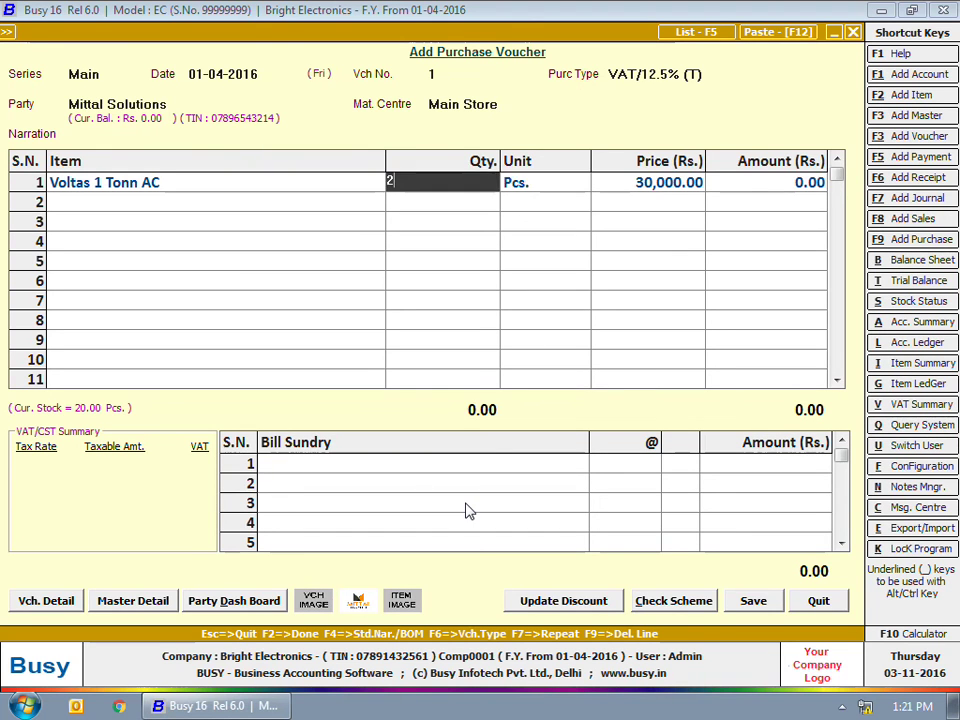
text(2)
key(Return)
key(Return)
key(Return)
key(Return)
key(Return)
text(va)
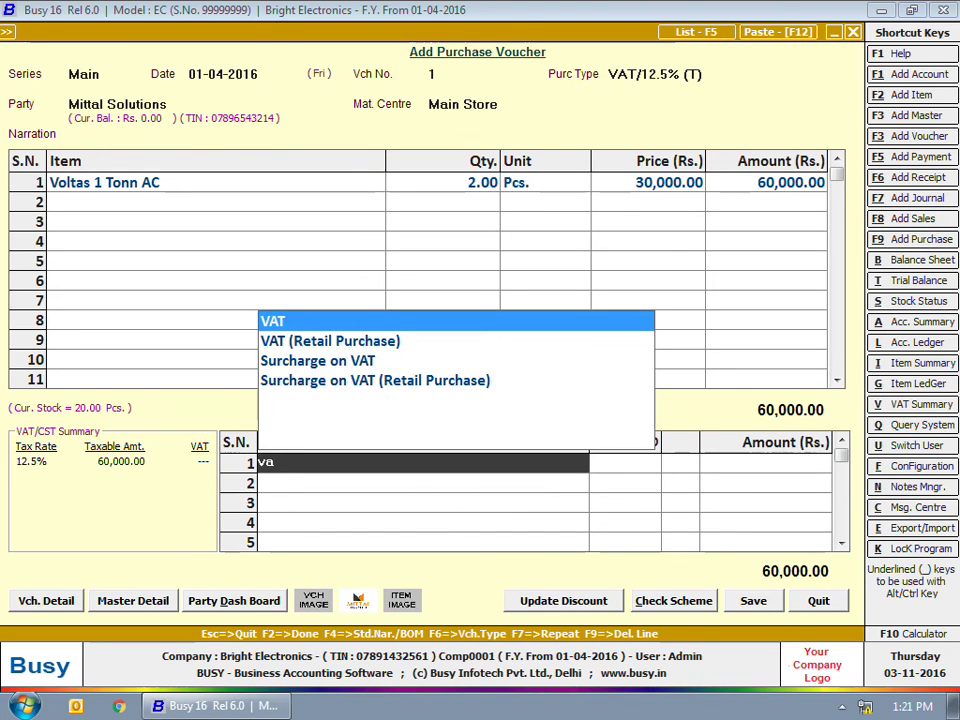
key(Return)
click(753, 600)
click(161, 600)
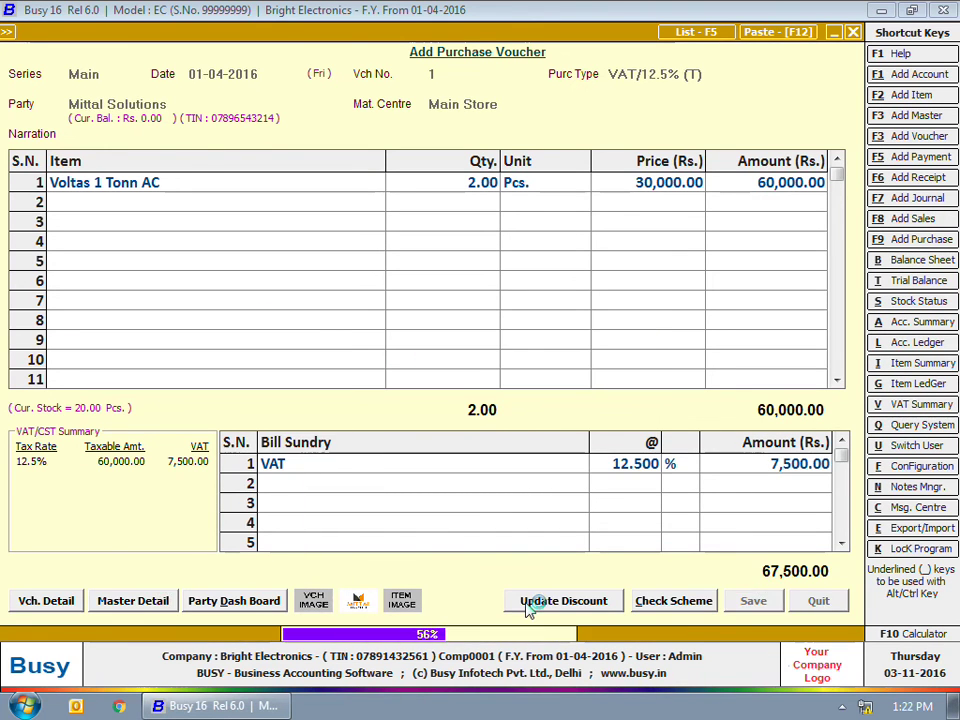
key(Escape)
key(Escape)
key(Escape)
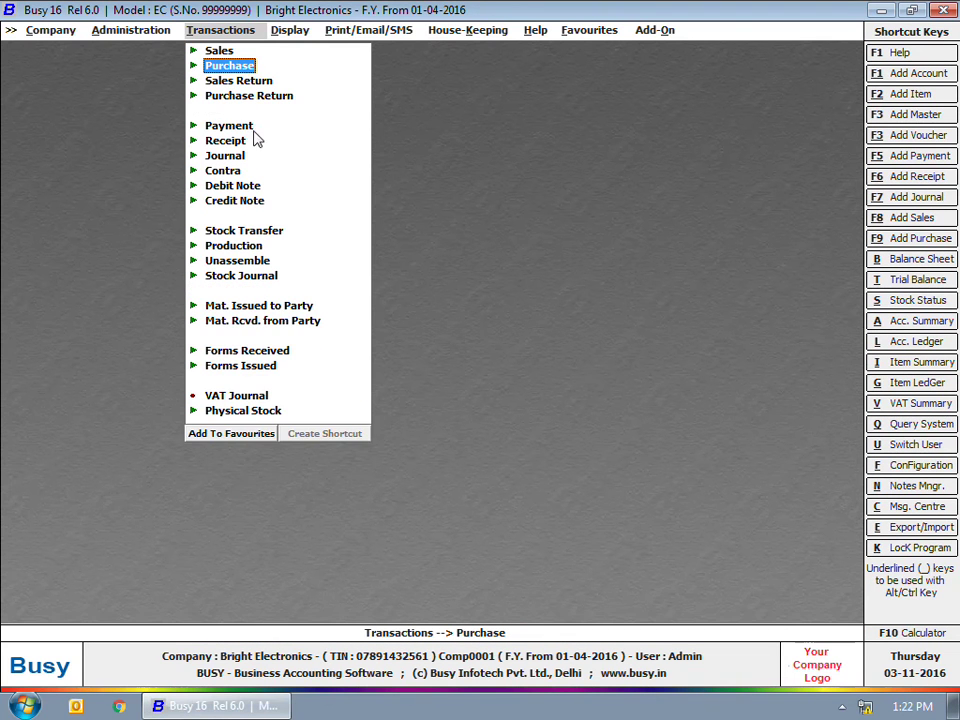
- Start a Main-series payment voucher dated 10-04-2016 debiting Mittal Solutions
key(Down)
key(Down)
key(Down)
key(Return)
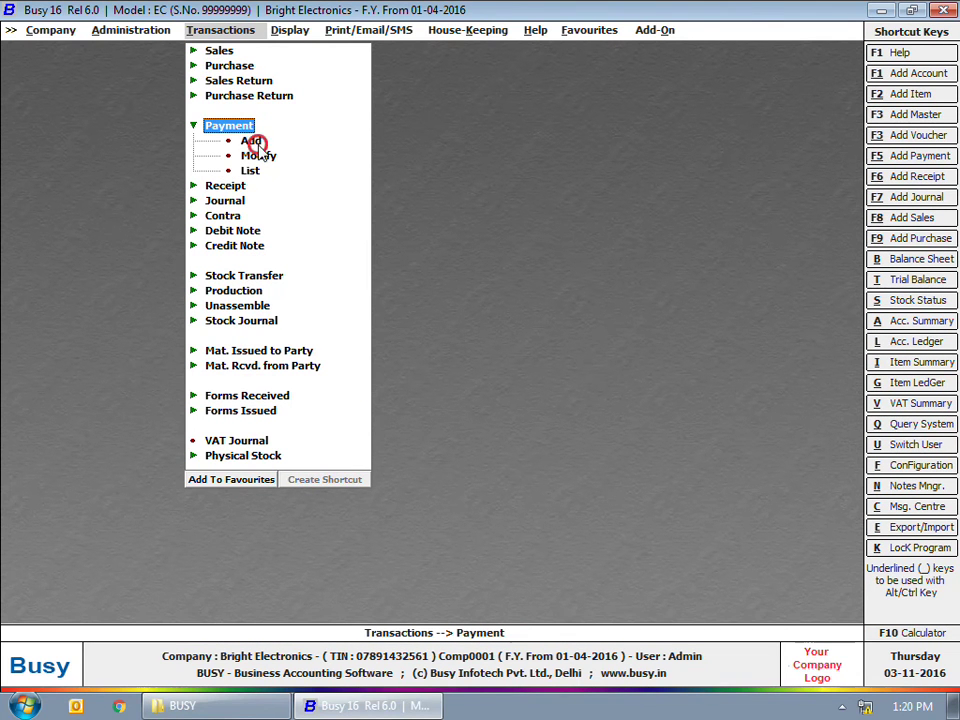
click(252, 141)
key(Return)
text(10)
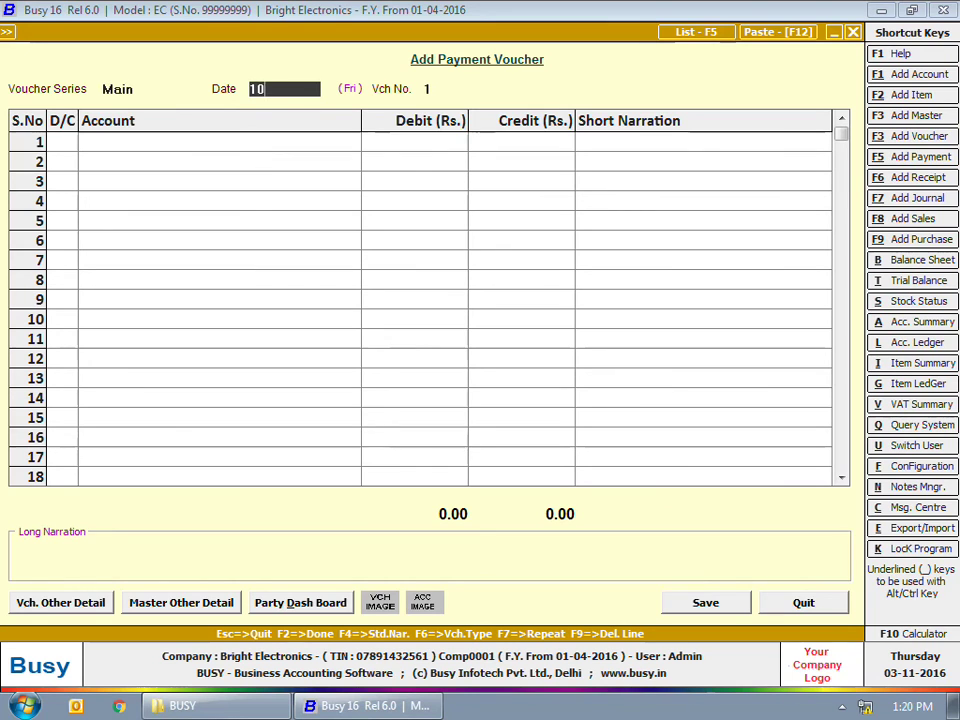
text(-04)
key(Return)
key(Return)
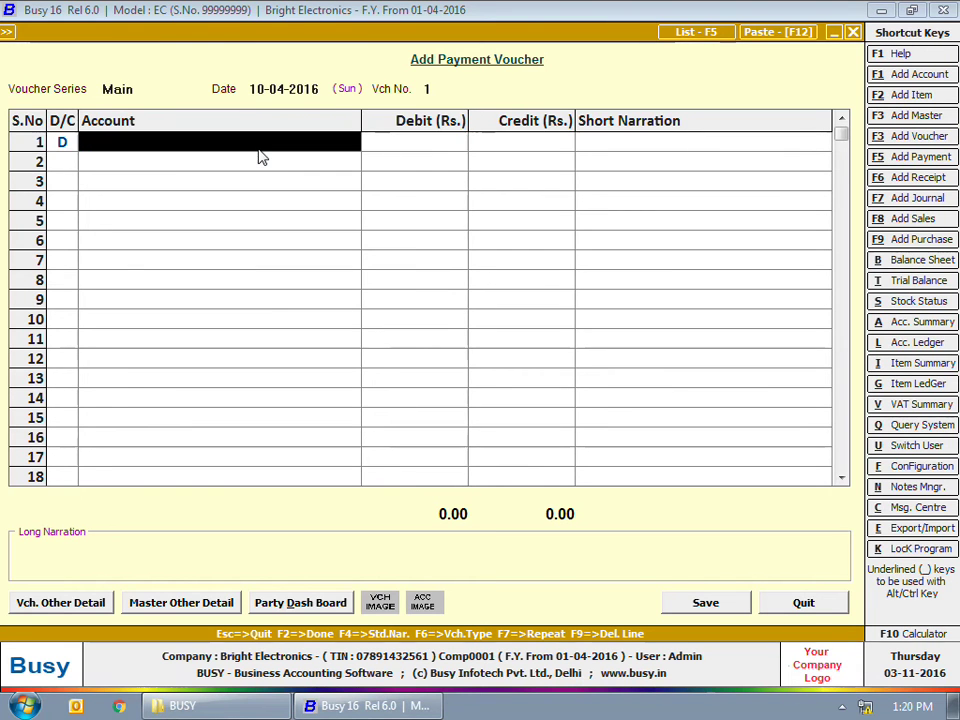
text(mi)
key(Down)
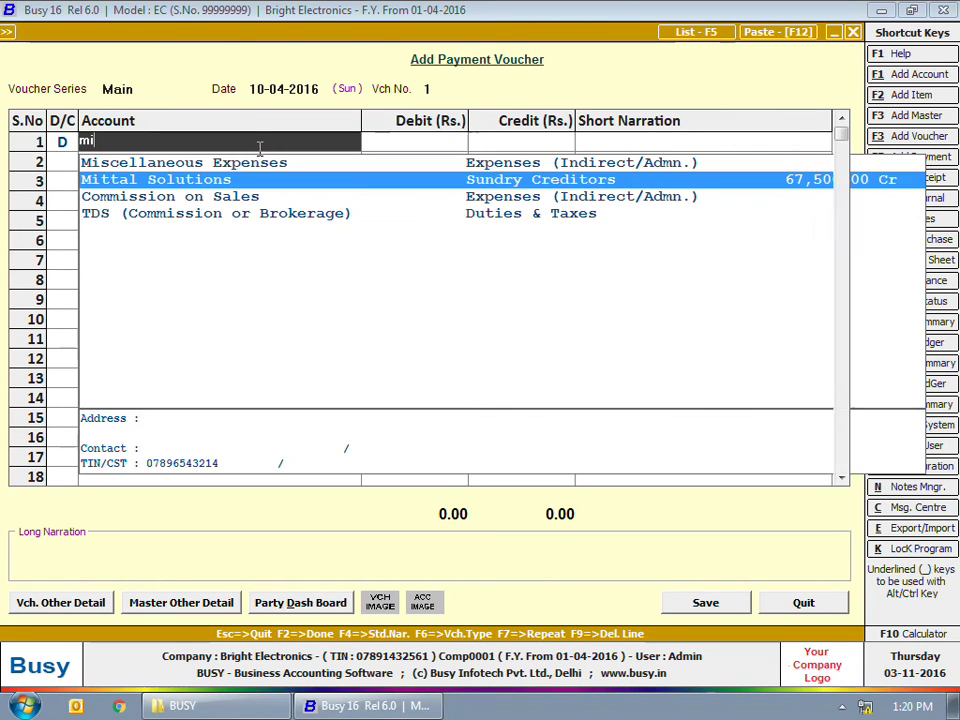
key(Return)
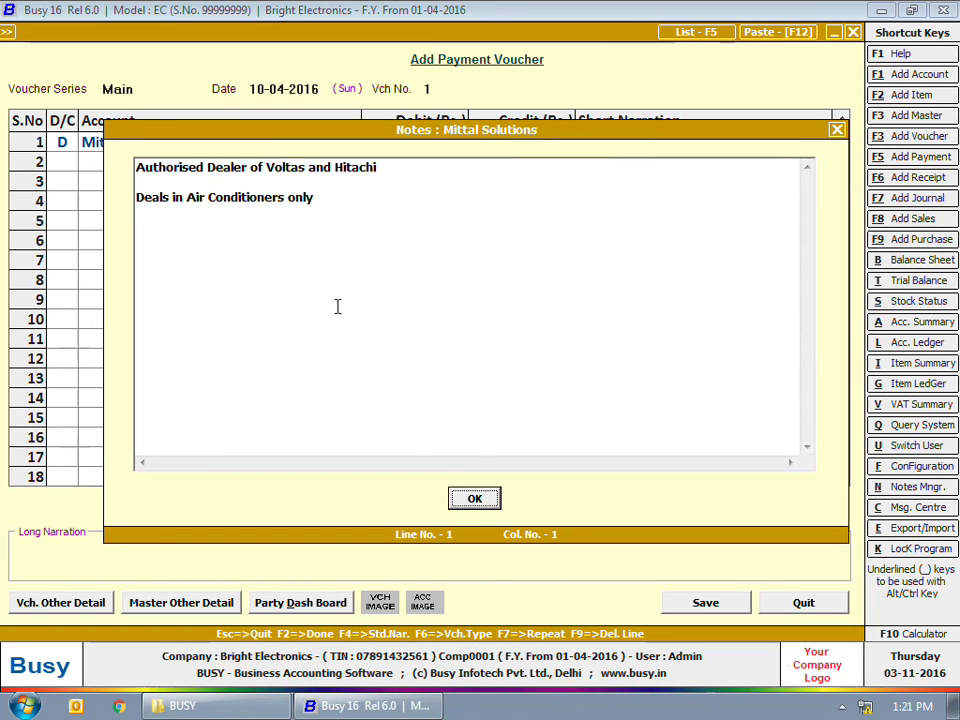
key(Escape)
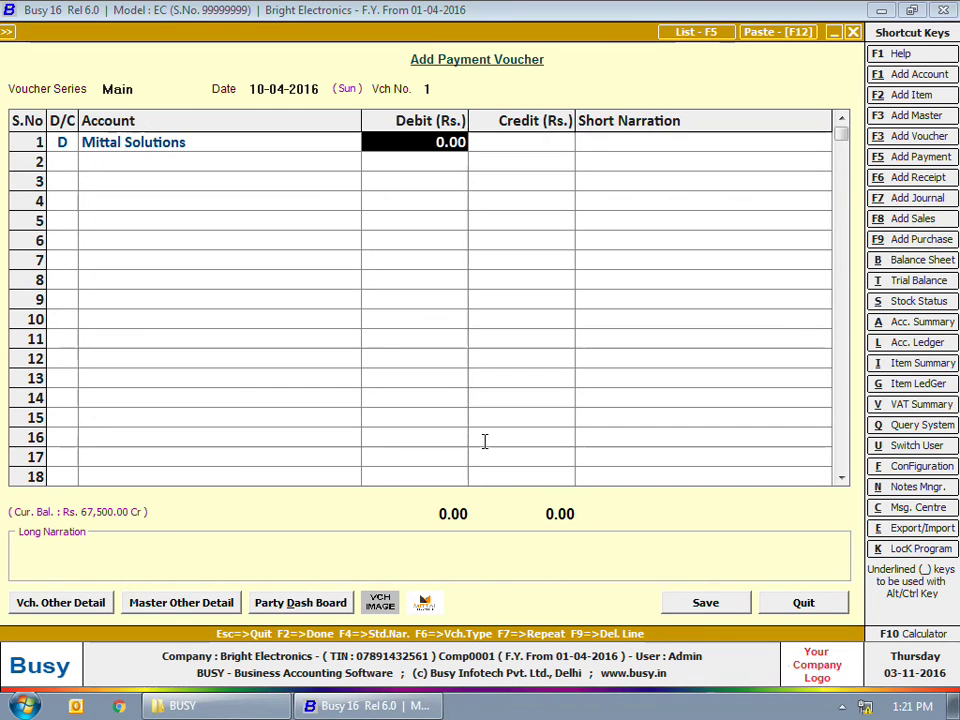
- Debit 67,500, credit Bank of Baroda, add narration 'Cheque No - 0015', and save
text(67500)
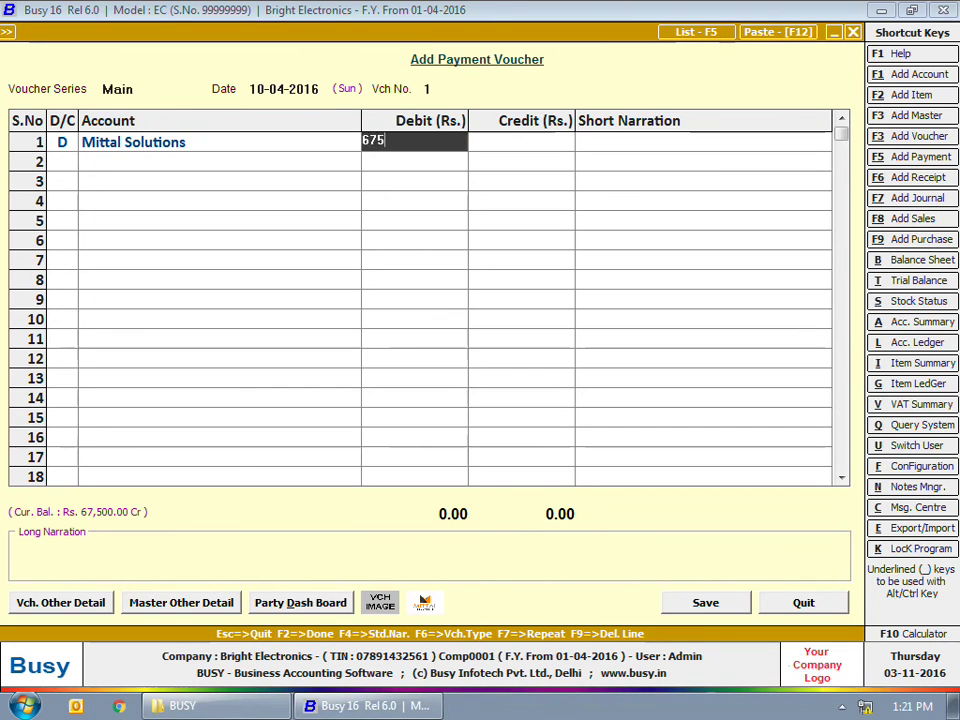
key(Return)
key(Return)
key(Return)
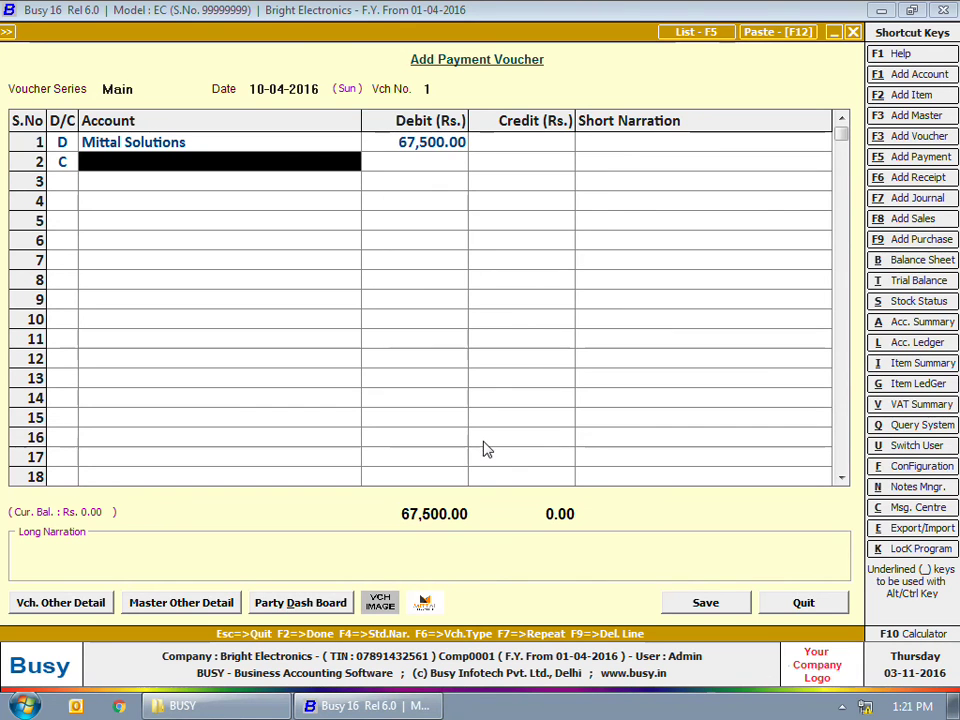
text(ban)
key(Return)
key(Return)
text(Cheque No - 0015)
key(Return)
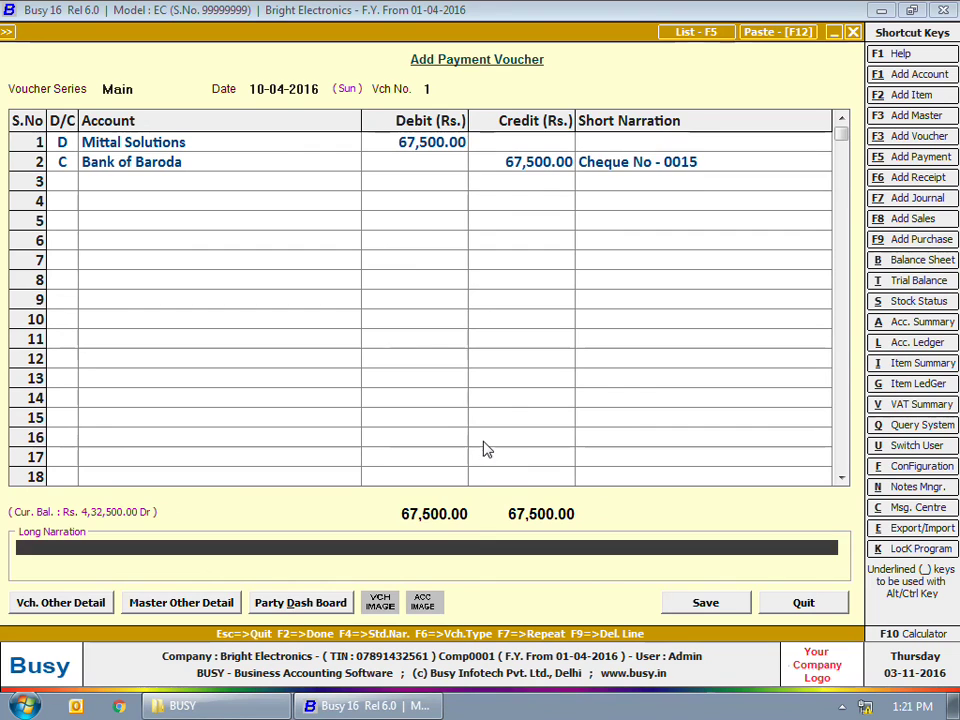
click(687, 606)
- Add note 'Payment made for the purchase made on 1st April 2016' and attach cheque image 1.jpg
text(Payment made for the purchase)
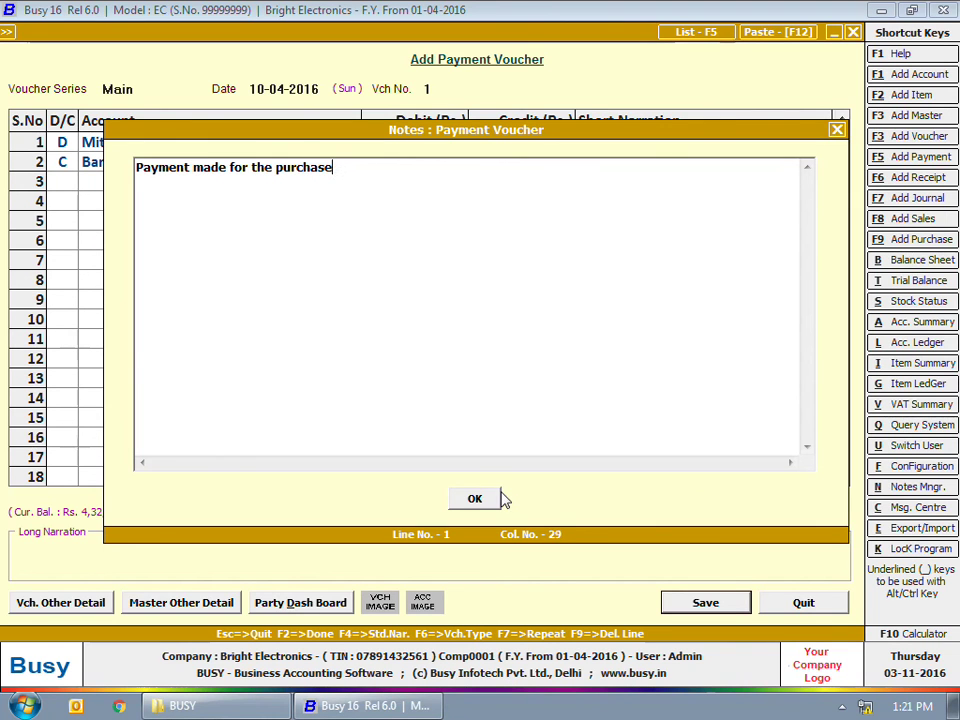
text( made on 1s)
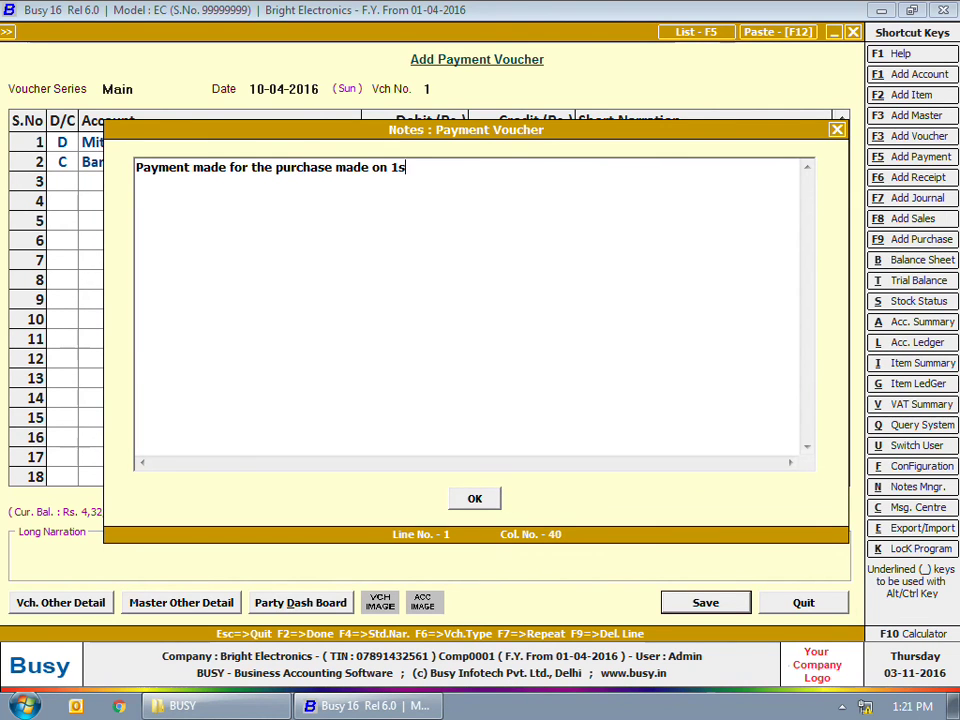
text(t April 2016)
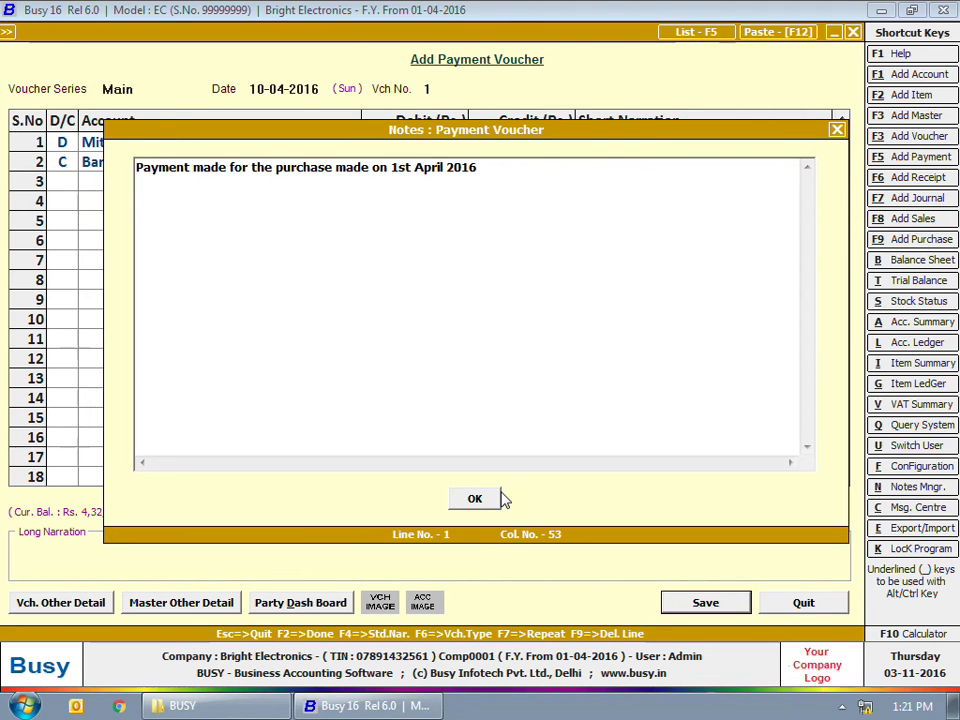
click(478, 497)
click(478, 499)
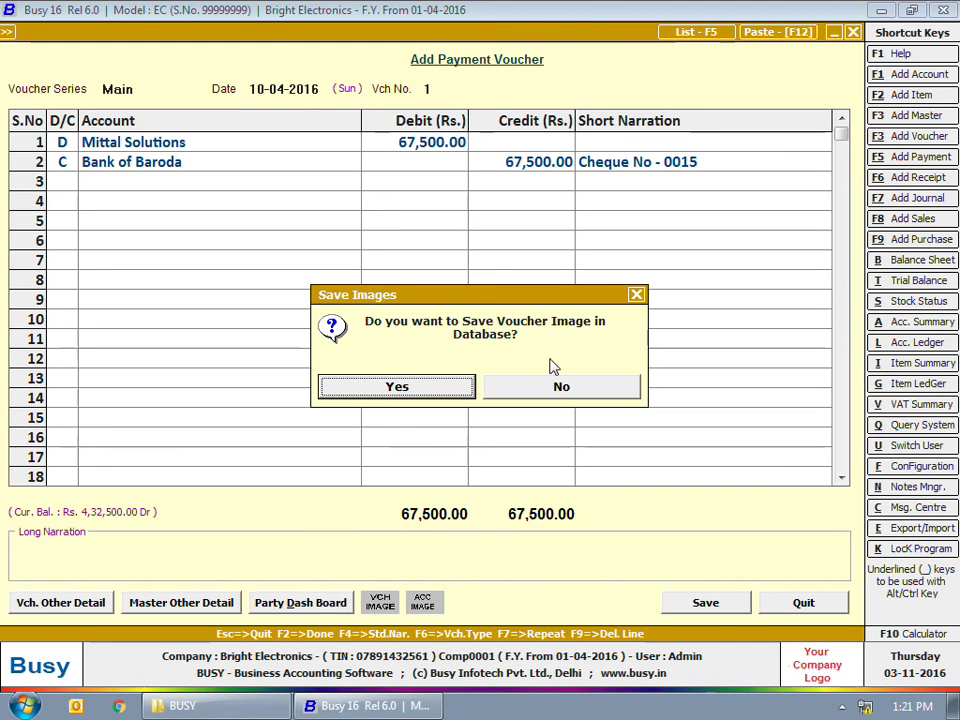
click(405, 388)
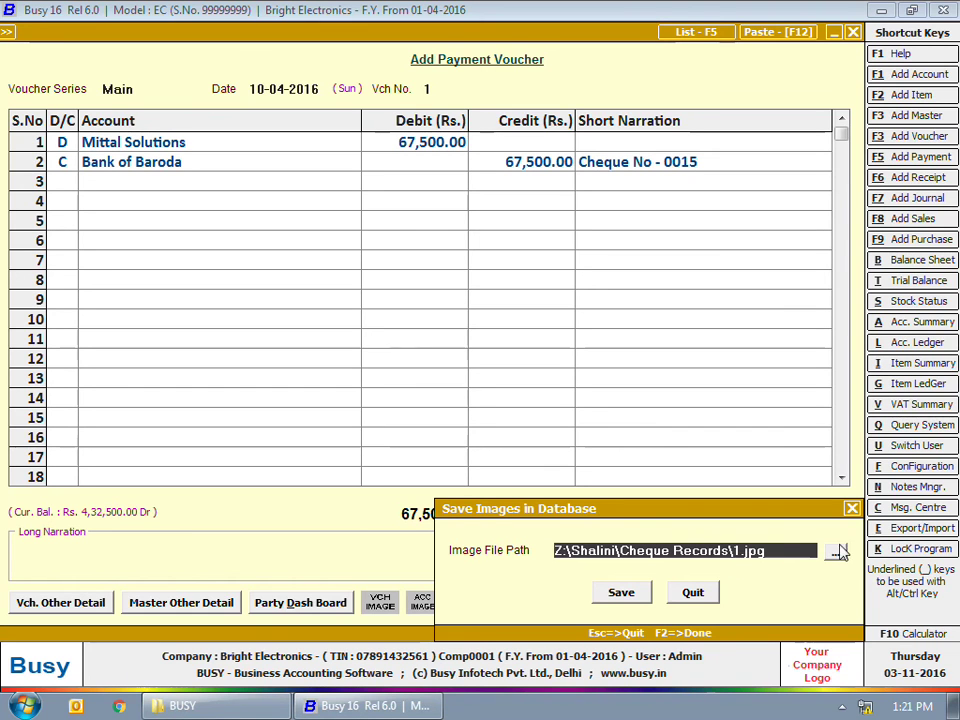
click(610, 594)
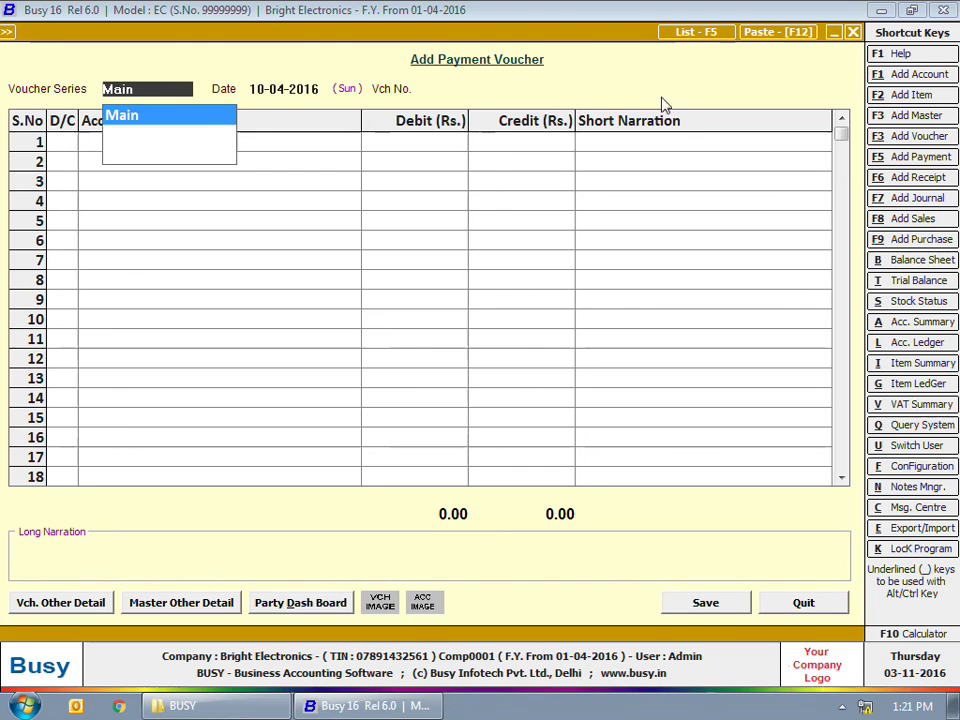
- Reopen payment voucher 1 from the F5 list, view its attached cheque image, and exit
click(686, 33)
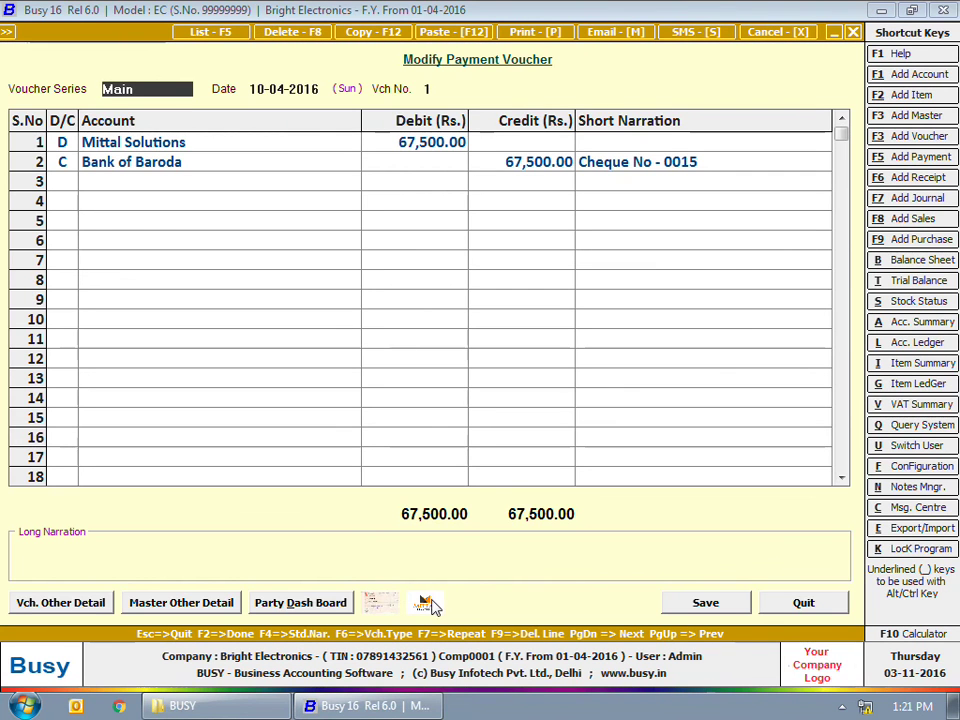
click(386, 604)
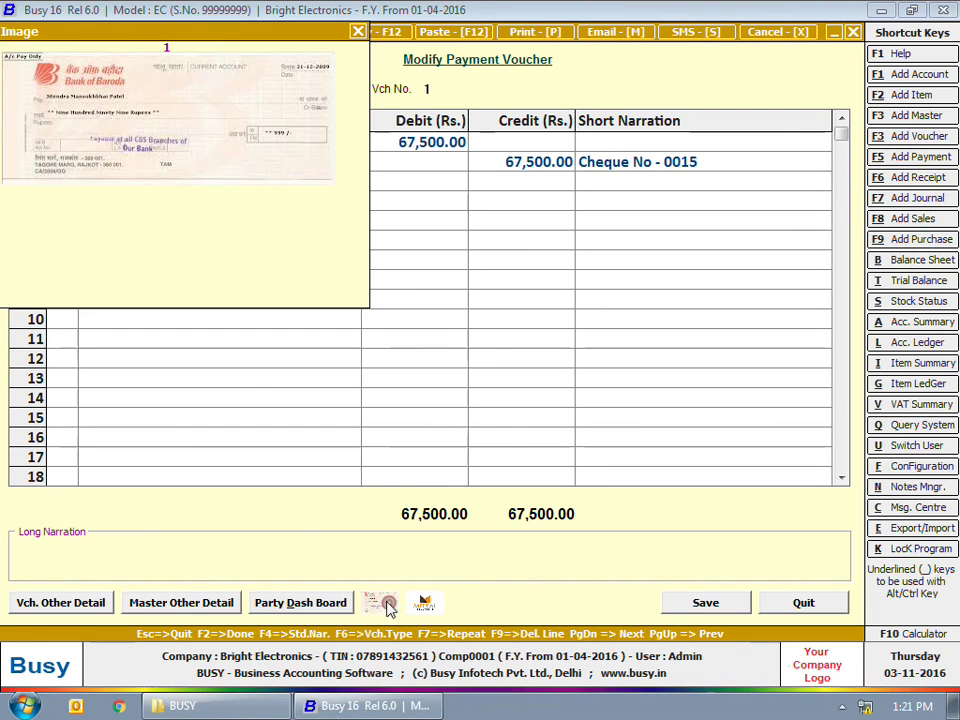
key(Escape)
key(Escape)
key(Escape)
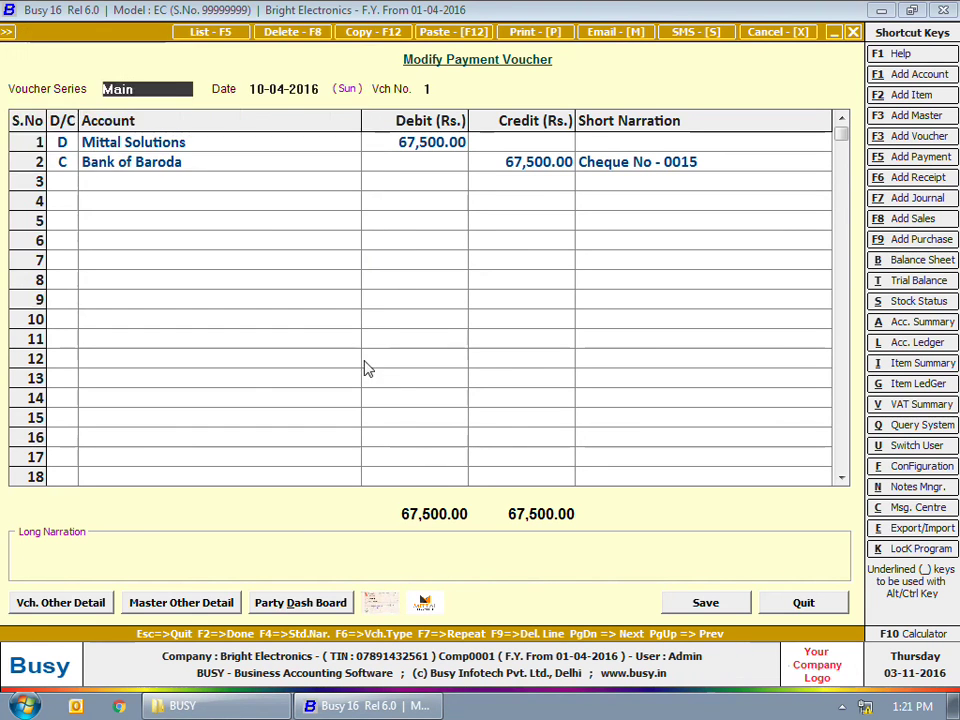
key(Escape)
key(Escape)
key(Escape)
key(Escape)
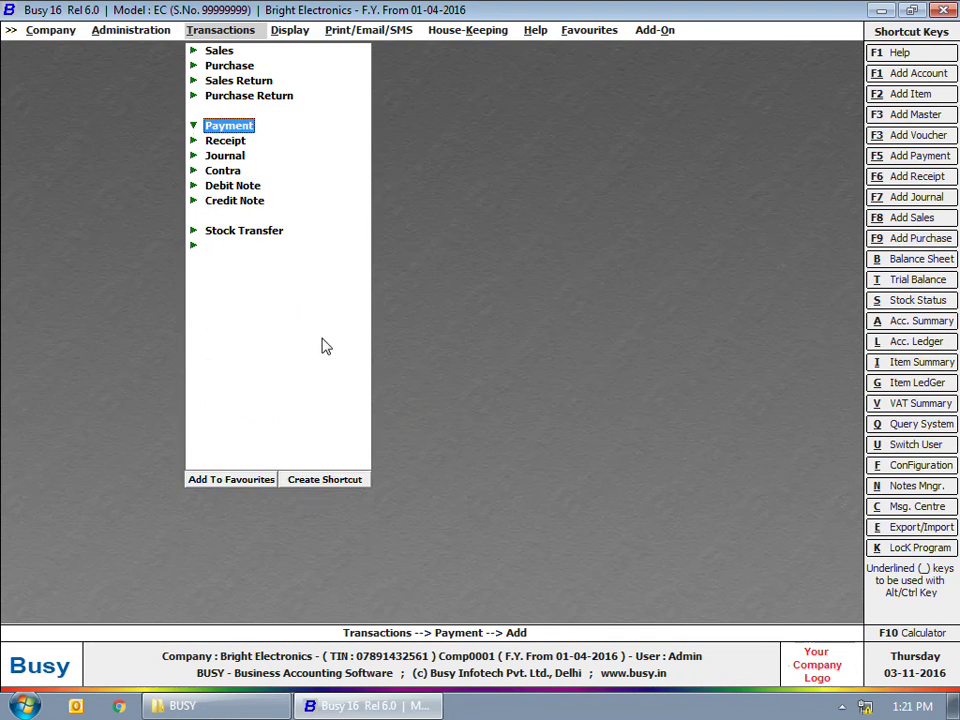
click(122, 29)
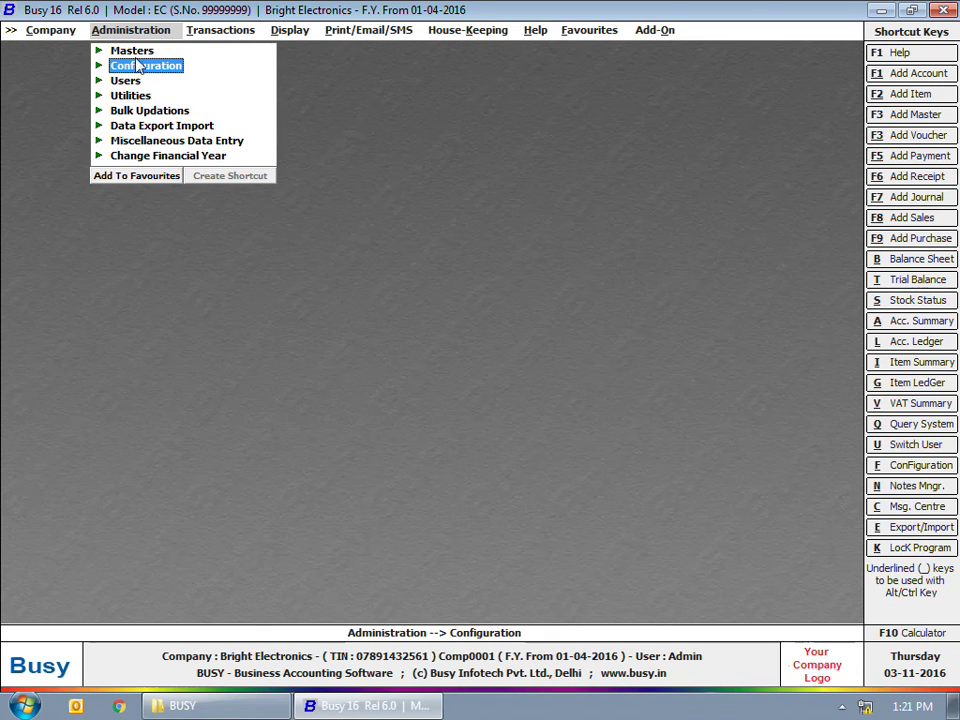
- Bulk-save Account master images from the Party Images folder with Overwrite enabled
click(143, 112)
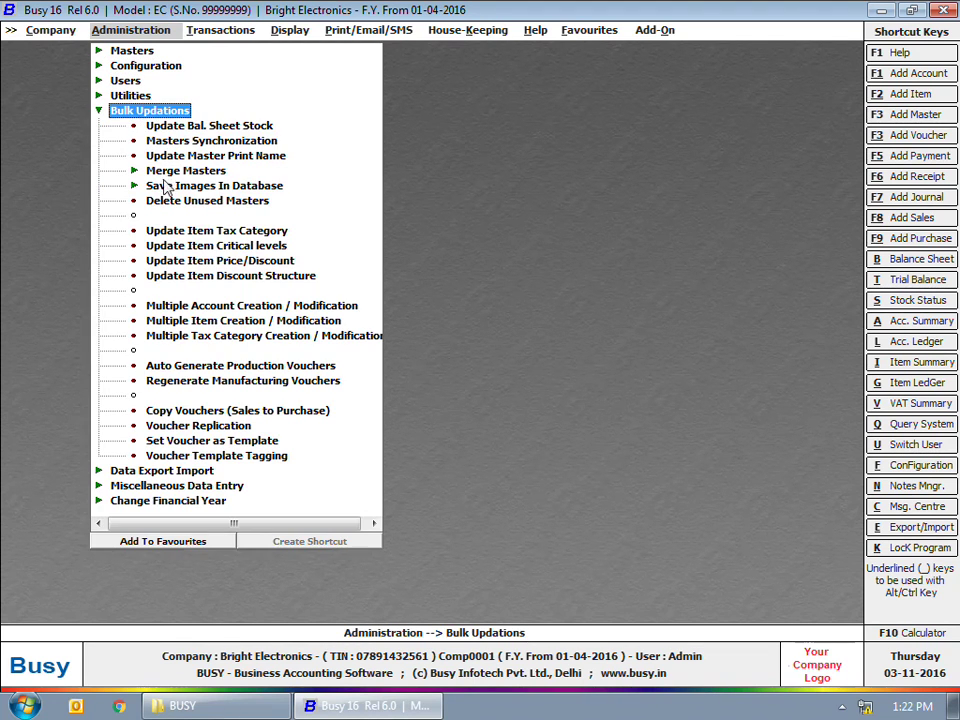
click(162, 185)
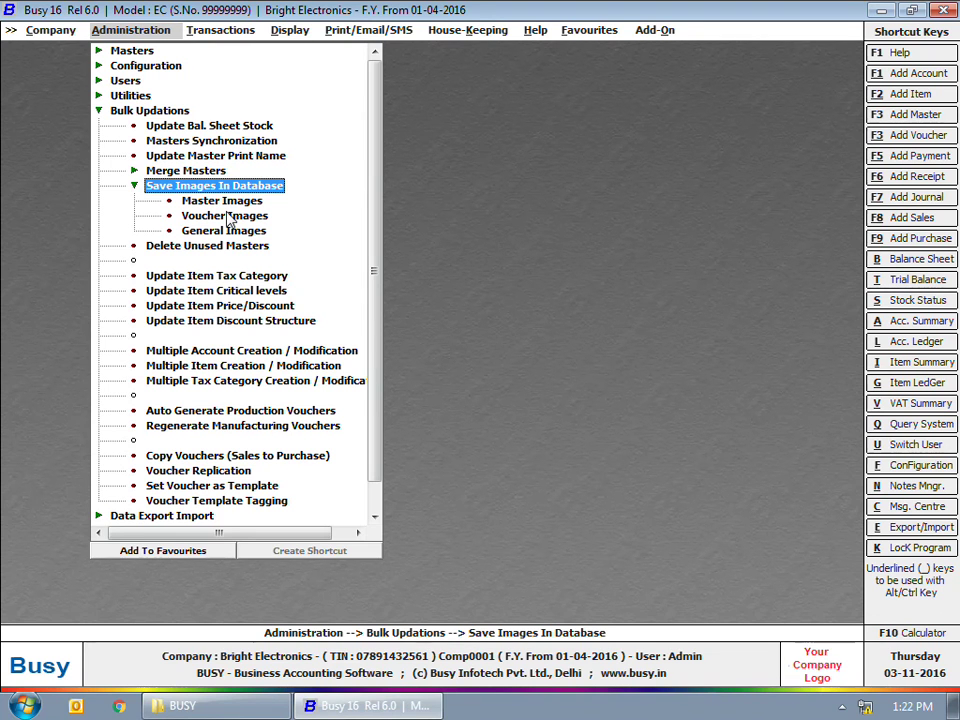
click(222, 200)
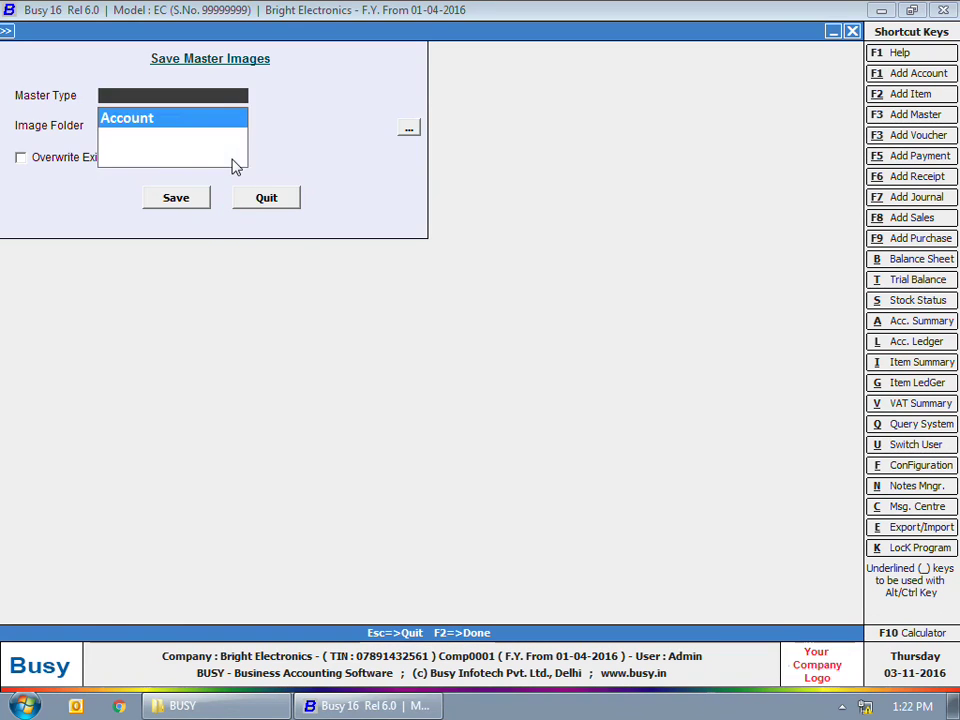
key(Return)
key(Return)
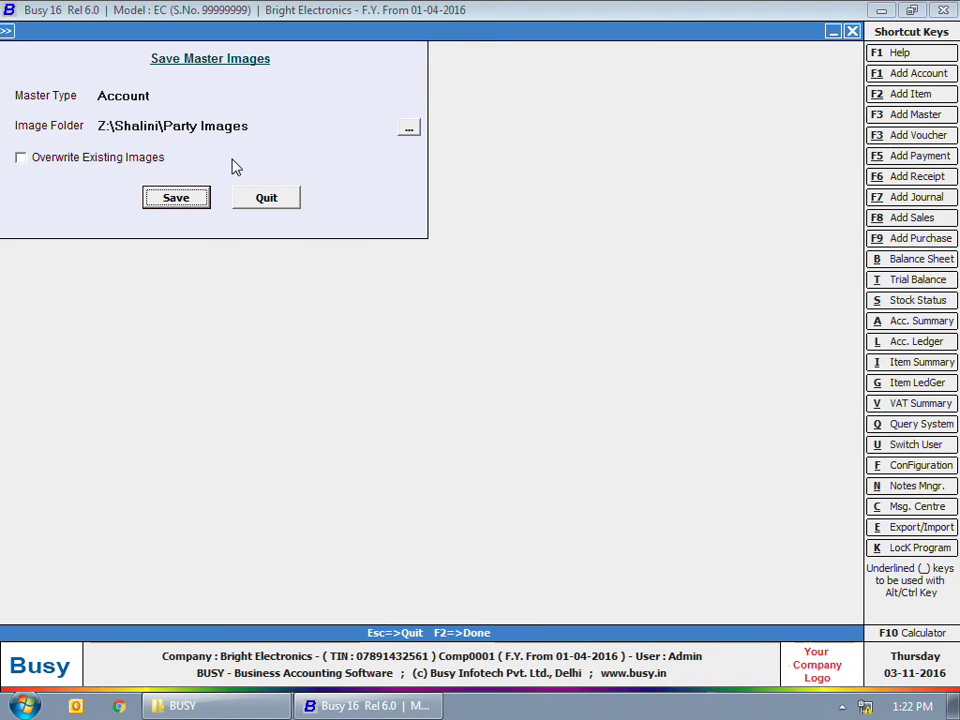
click(122, 161)
click(183, 201)
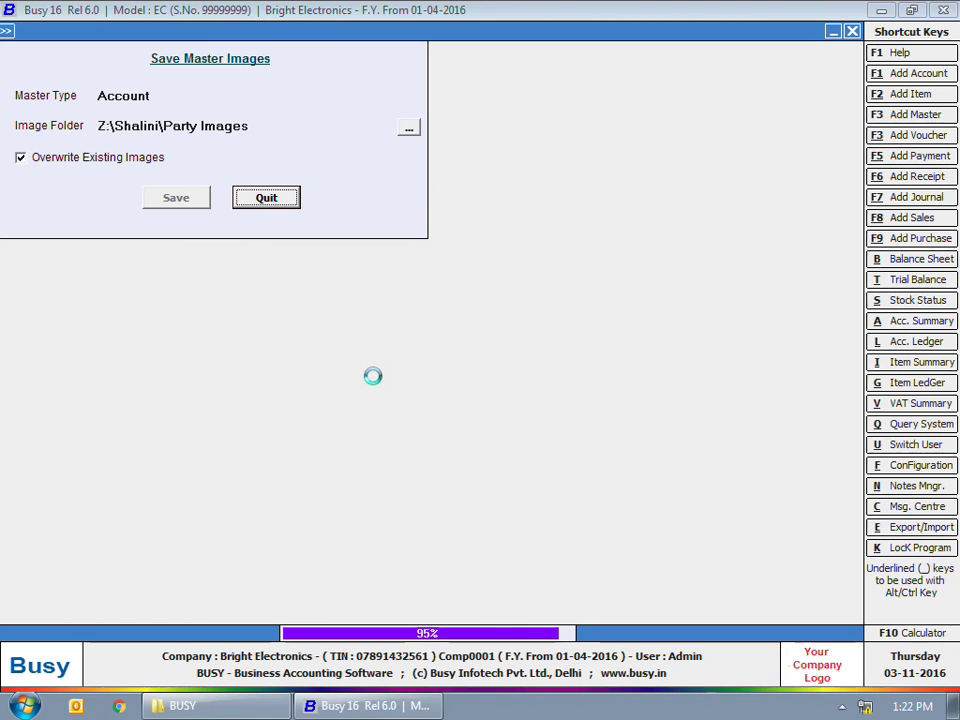
click(587, 396)
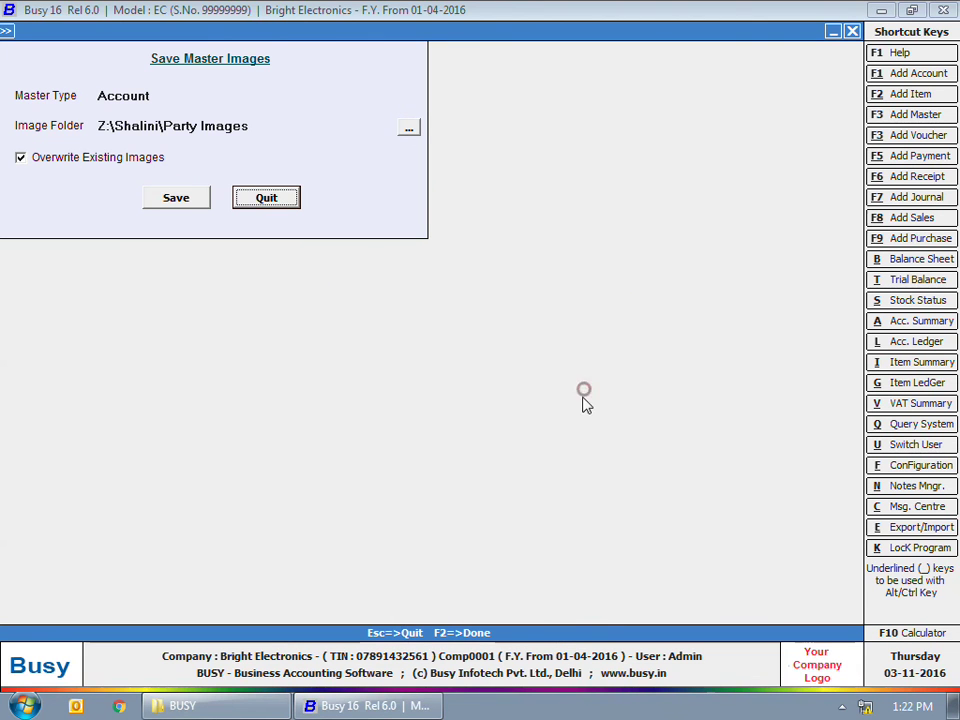
key(Escape)
click(168, 169)
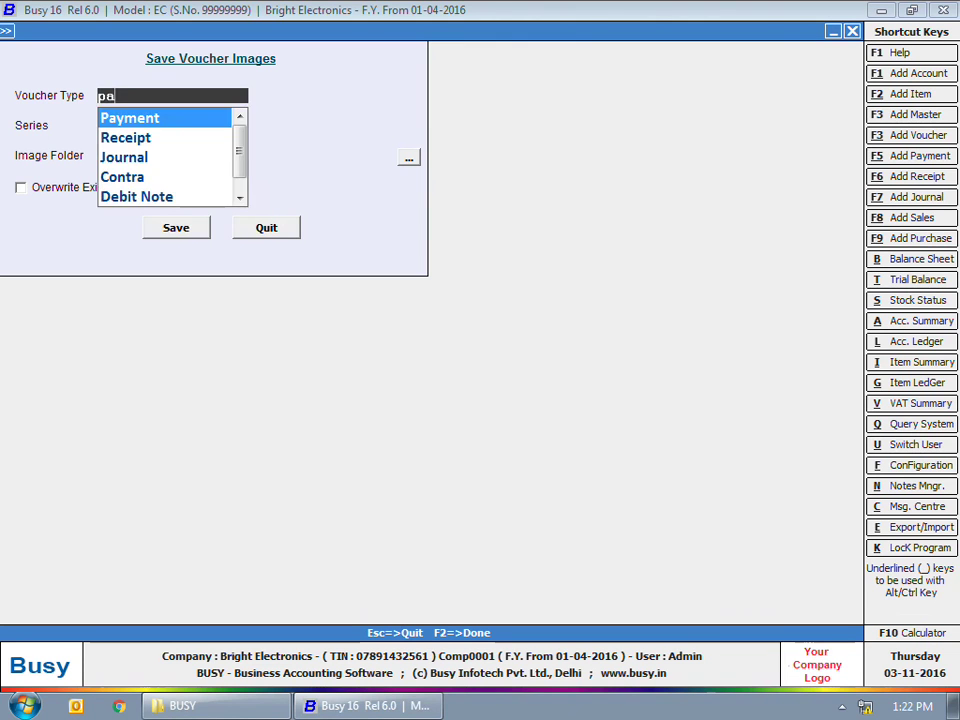
- Bulk-save Payment voucher images (Main series) from Cheque Records with Overwrite, saving 1 image
key(Return)
key(Return)
key(Return)
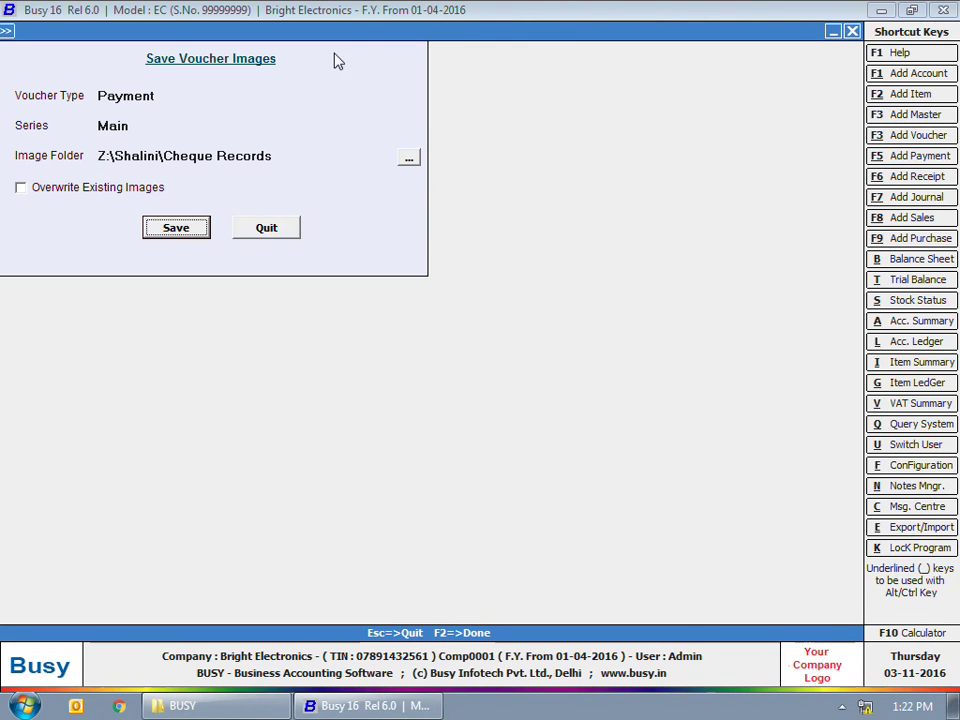
click(120, 190)
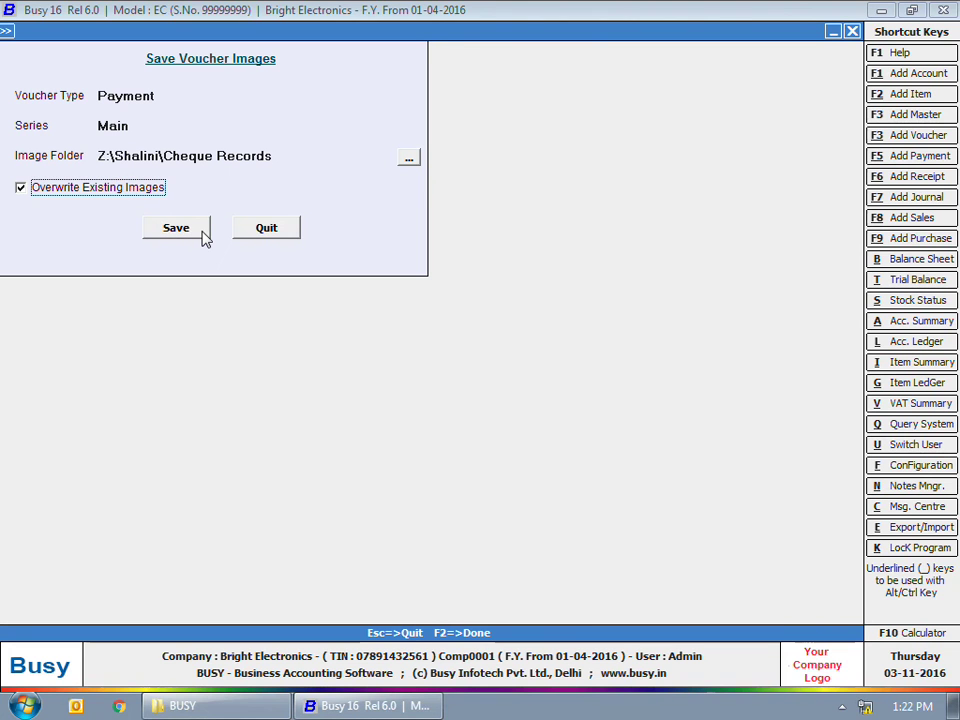
click(201, 229)
click(591, 392)
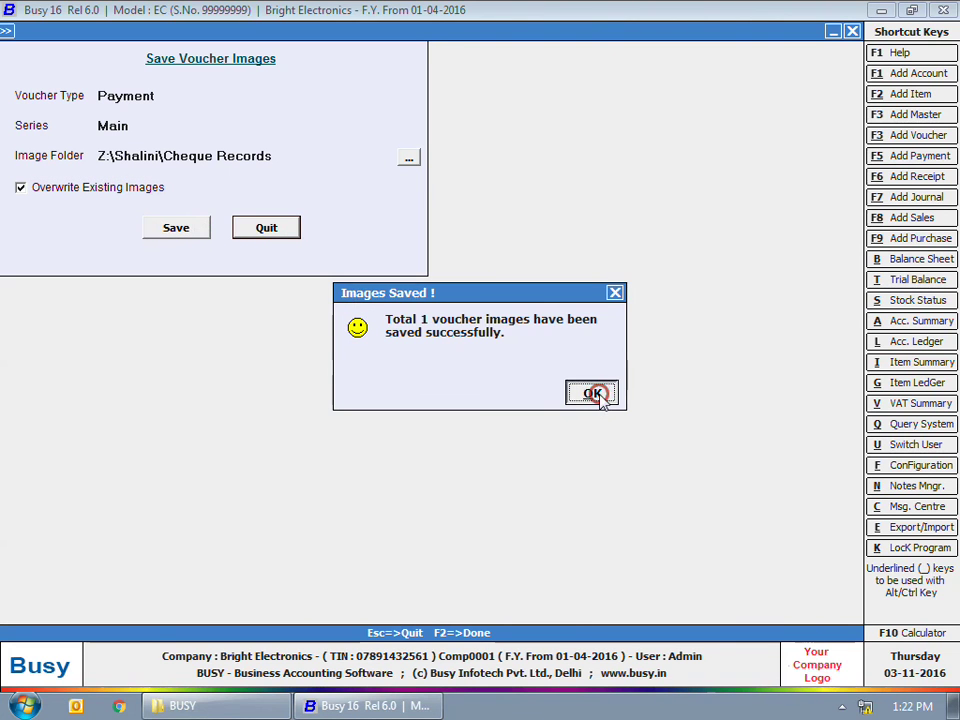
key(Escape)
click(224, 230)
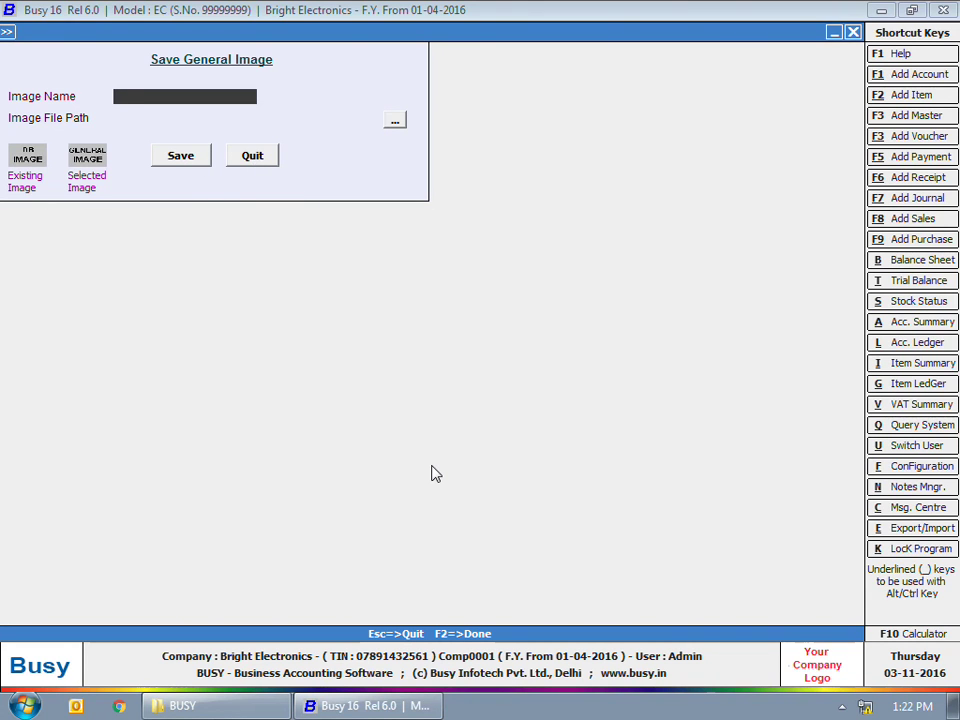
key(Escape)
key(Escape)
key(Escape)
key(Escape)
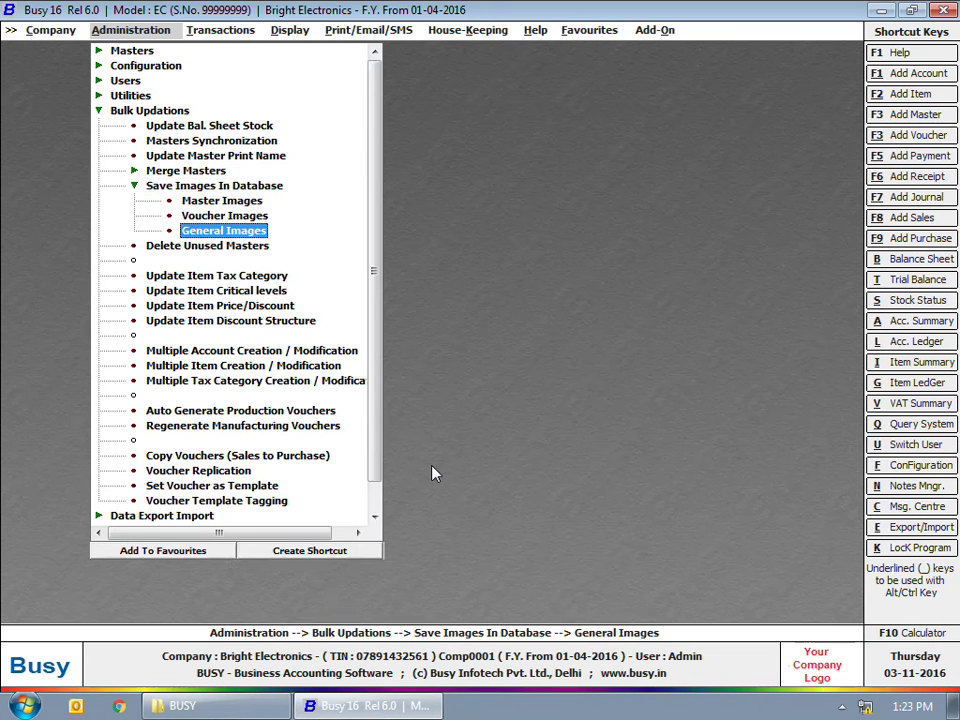